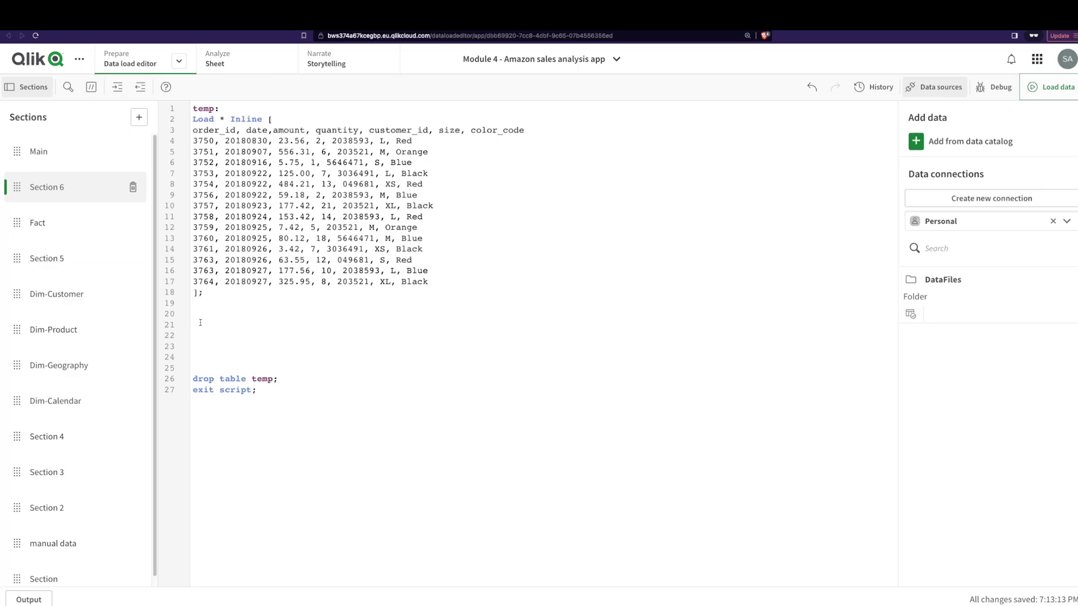
# Add blank lines on line 20, between the temp inline load and the drop table statement.
pyautogui.write('window')
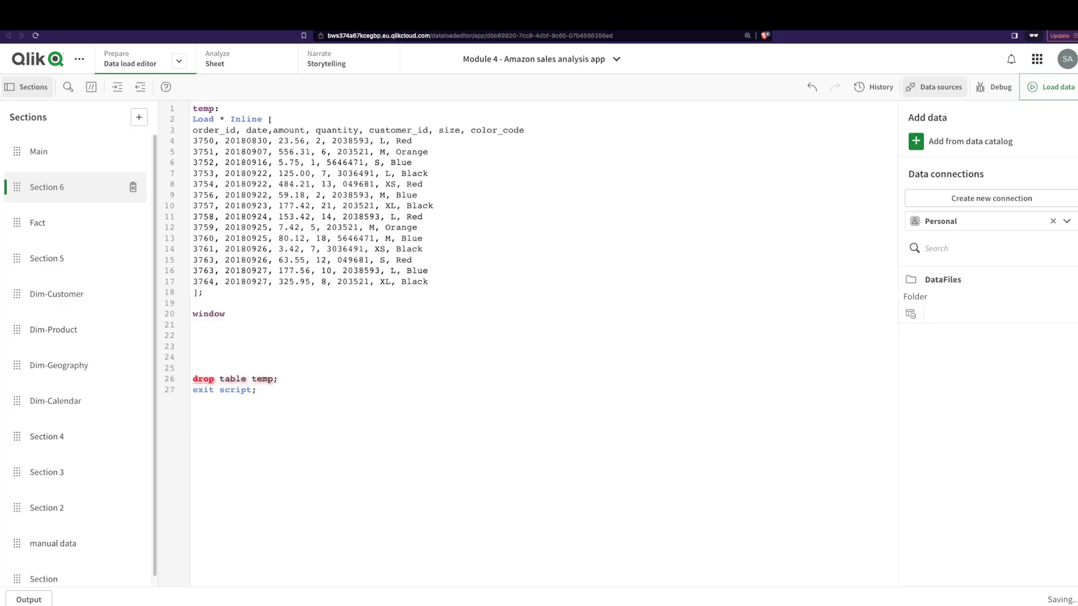
pyautogui.press('BackSpace')
pyautogui.press('BackSpace')
pyautogui.press('BackSpace')
pyautogui.press('BackSpace')
pyautogui.press('BackSpace')
pyautogui.press('BackSpace')
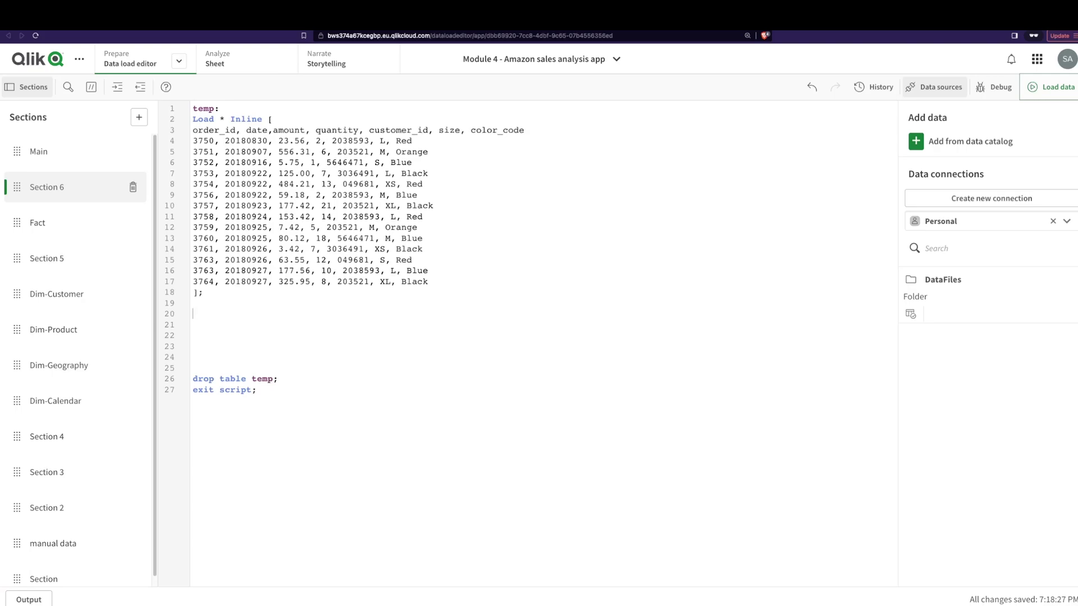
pyautogui.press('Return')
pyautogui.press('Return')
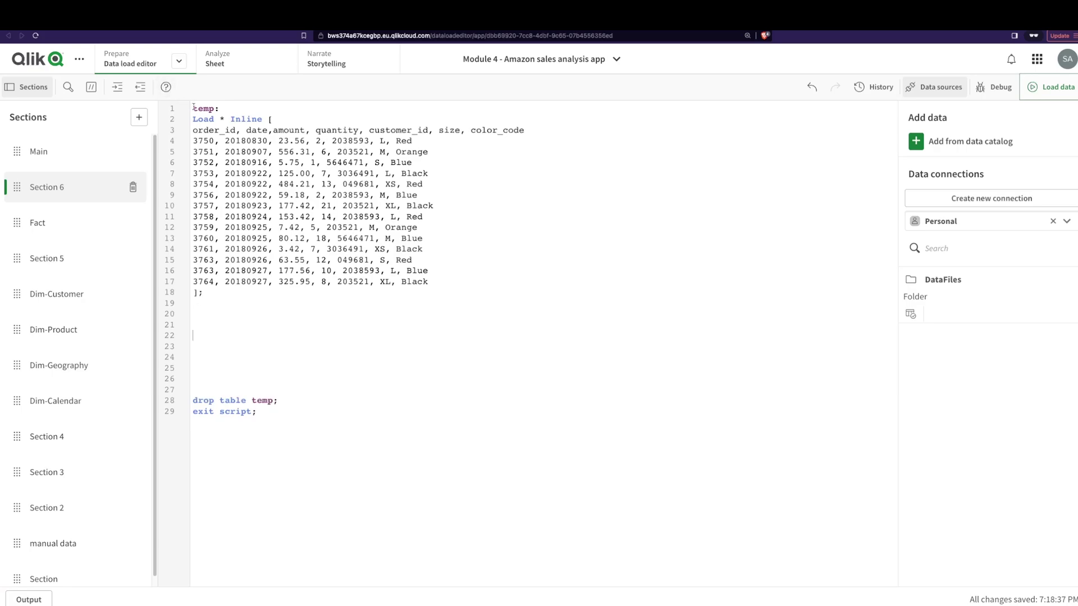
# Paste a 'table: noconcatenate Load' of the seven temp fields from Resident temp on line 20.
pyautogui.moveTo(191, 108); pyautogui.dragTo(416, 296)
pyautogui.click(295, 317)
pyautogui.write('table:  noconcatenate  Load  order_id, date, amount, quantity, customer_id, size, color_code   Resident temp;')
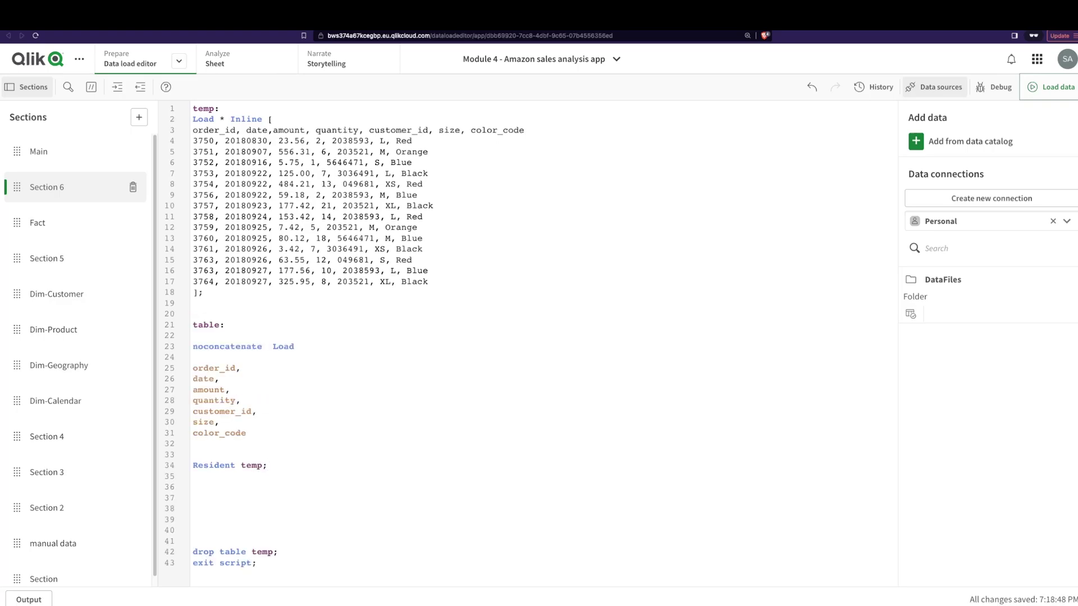
pyautogui.click(306, 390)
pyautogui.doubleClick(255, 466)
pyautogui.click(220, 486)
pyautogui.moveTo(262, 411); pyautogui.dragTo(195, 410)
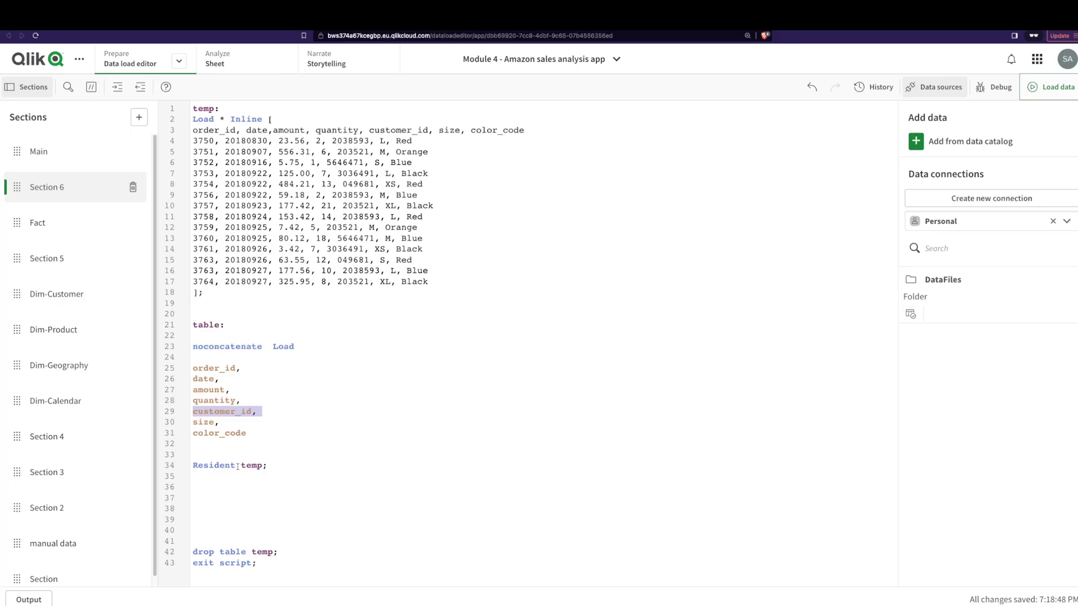
# Start a 'left join (table) load' statement on a new line below the resident load.
pyautogui.click(217, 480)
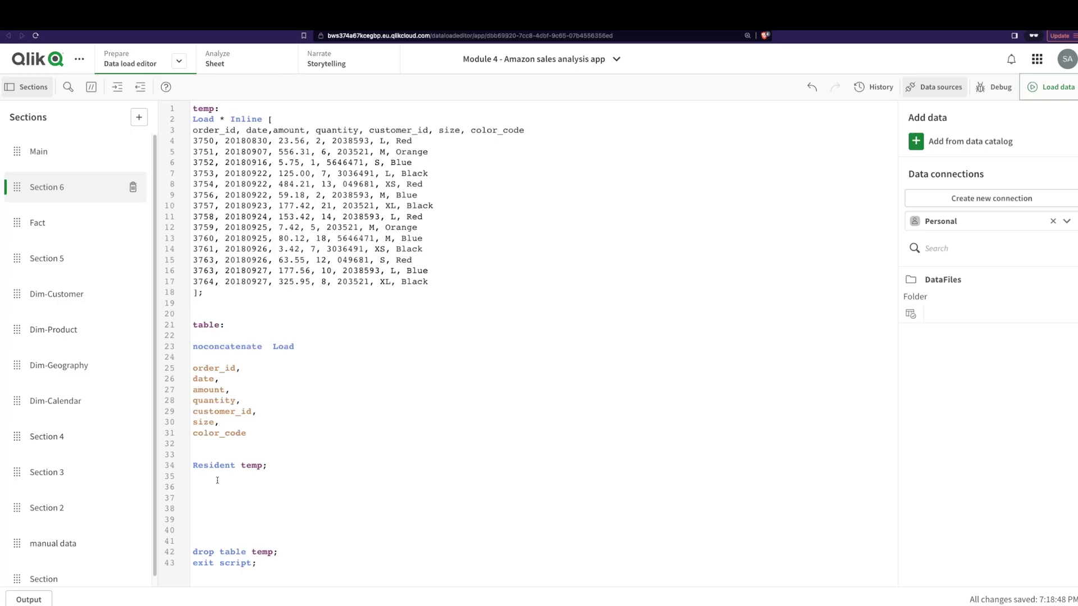
pyautogui.press('Return')
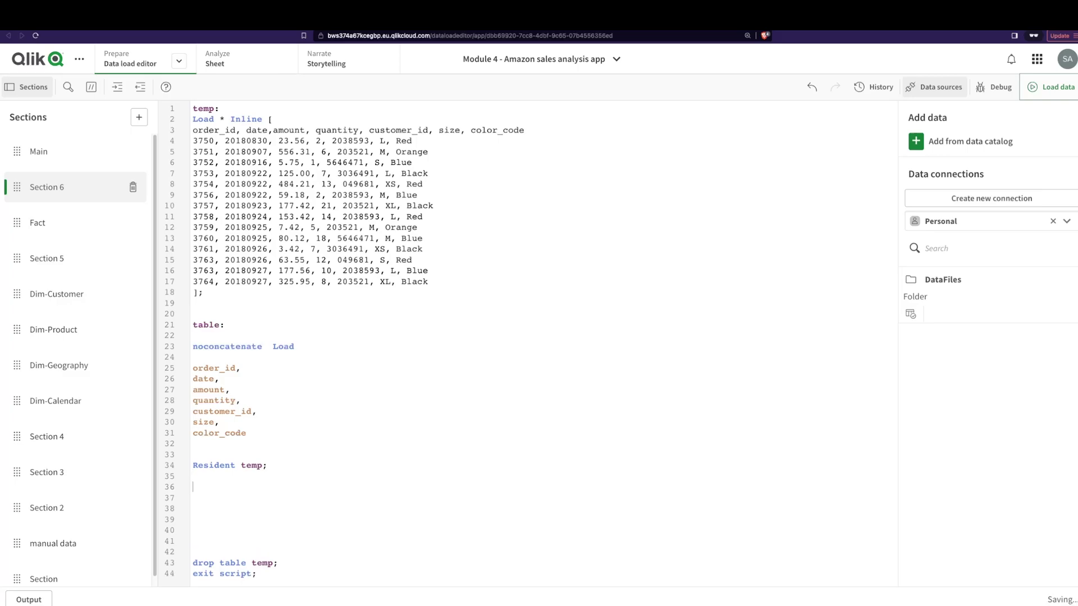
pyautogui.write('left join ')
pyautogui.write('()')
pyautogui.write('table')
pyautogui.press('Escape')
pyautogui.press('End')
pyautogui.press('Return')
pyautogui.write('l')
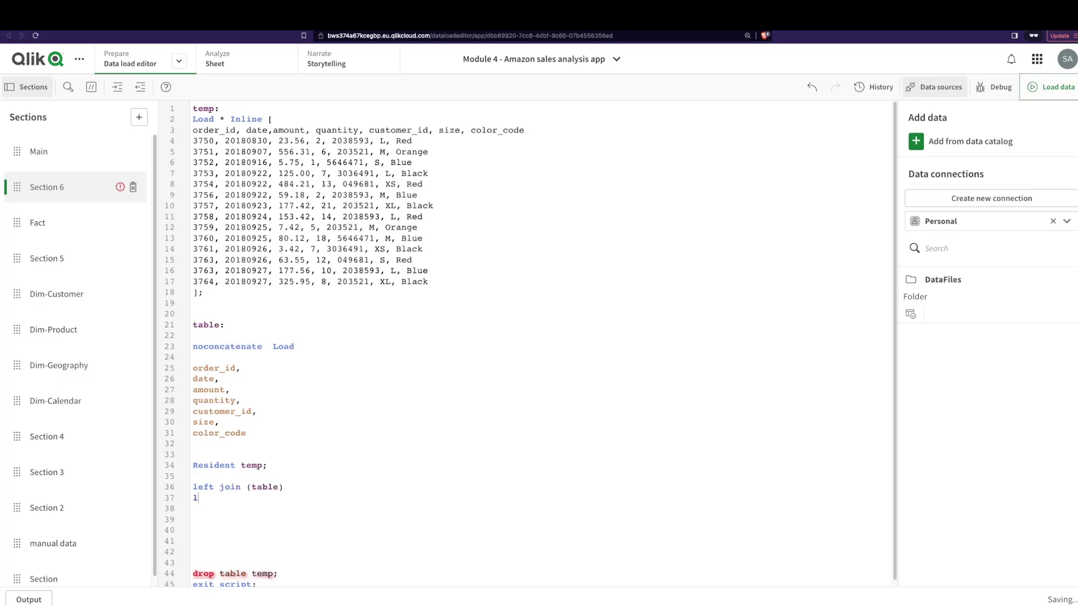
pyautogui.write('oad')
pyautogui.press('Return')
# Load customer_id and max(amount) as max_amt from Resident temp, grouped by customer_id.
pyautogui.press('Return')
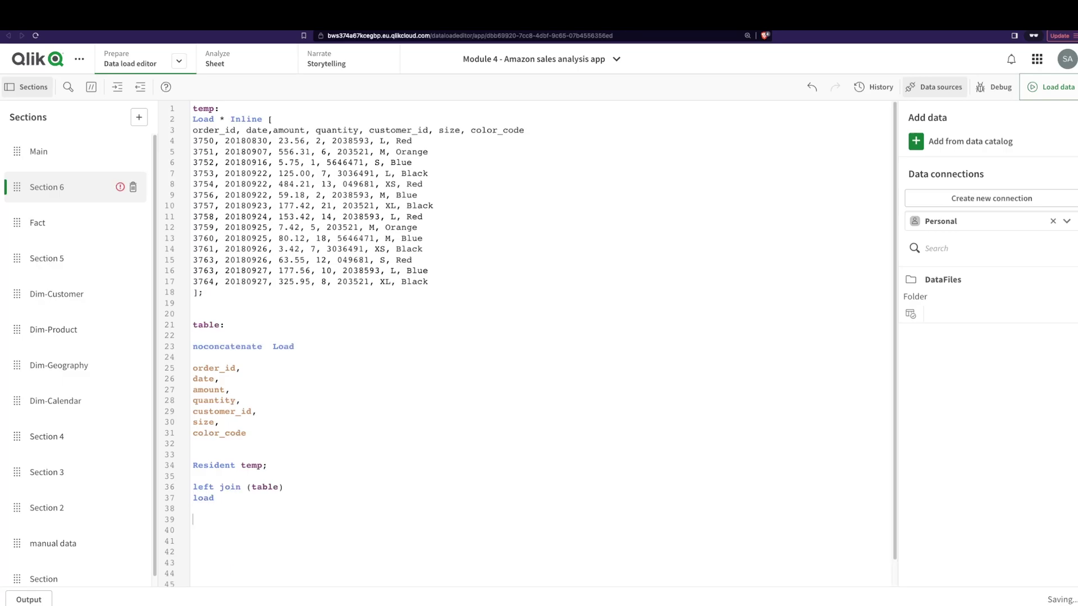
pyautogui.write('customer_id,')
pyautogui.press('Return')
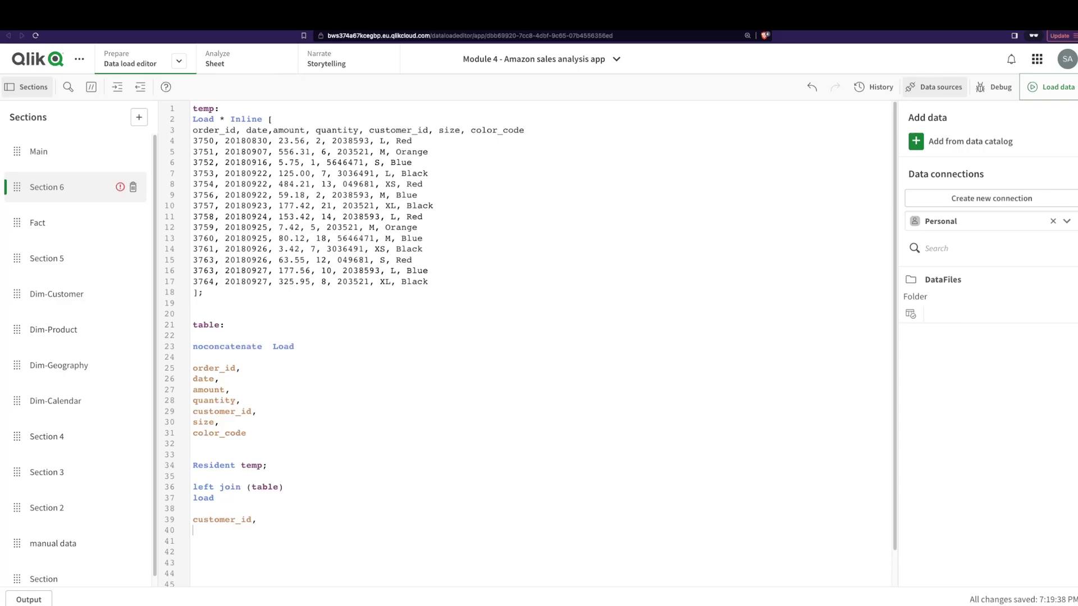
pyautogui.write('max(amount) as max amt')
pyautogui.press('Return')
pyautogui.press('Return')
pyautogui.write('Resident temp;')
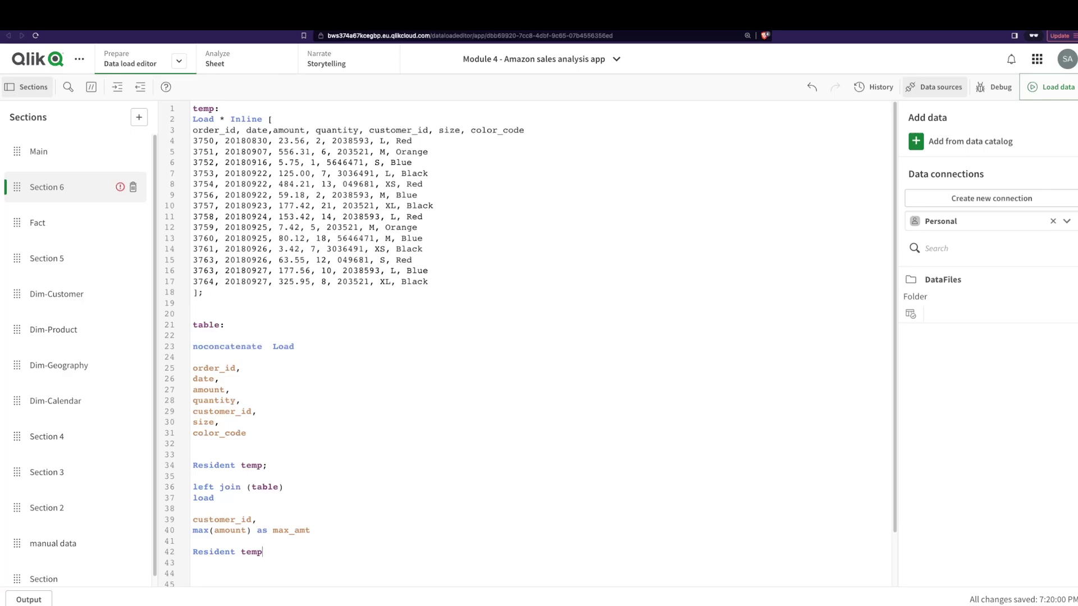
pyautogui.press('Return')
pyautogui.write('group by cu')
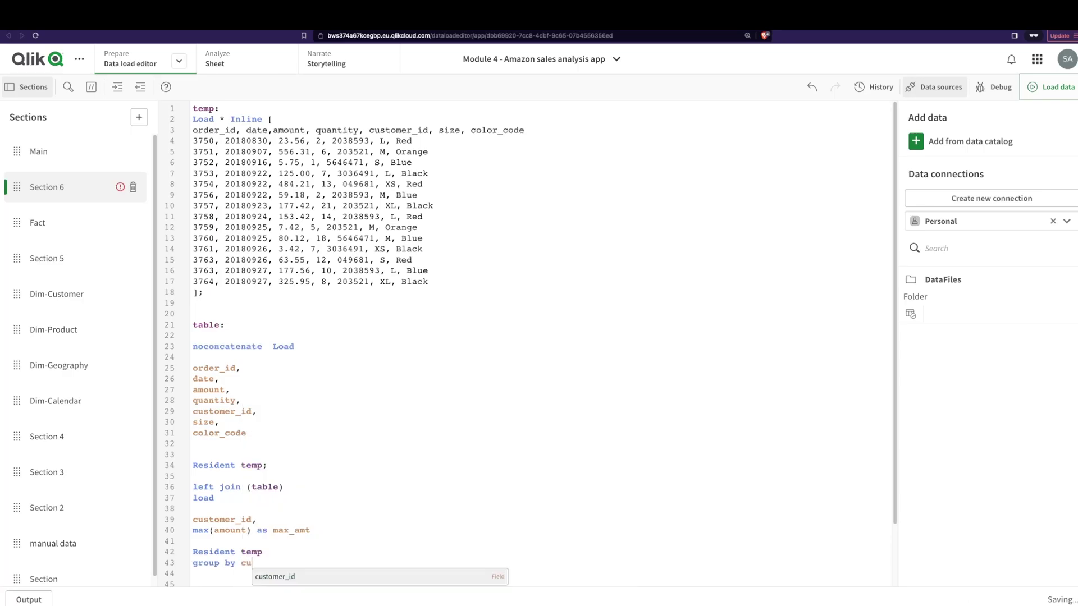
pyautogui.press('Return')
pyautogui.write(';')
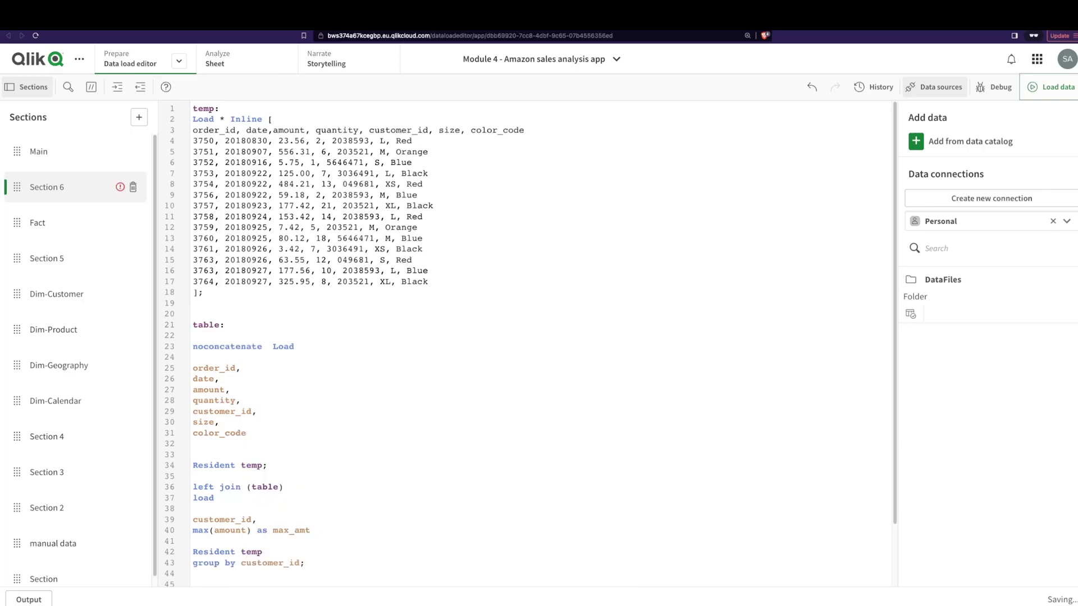
pyautogui.scroll(-2, 222, 467)
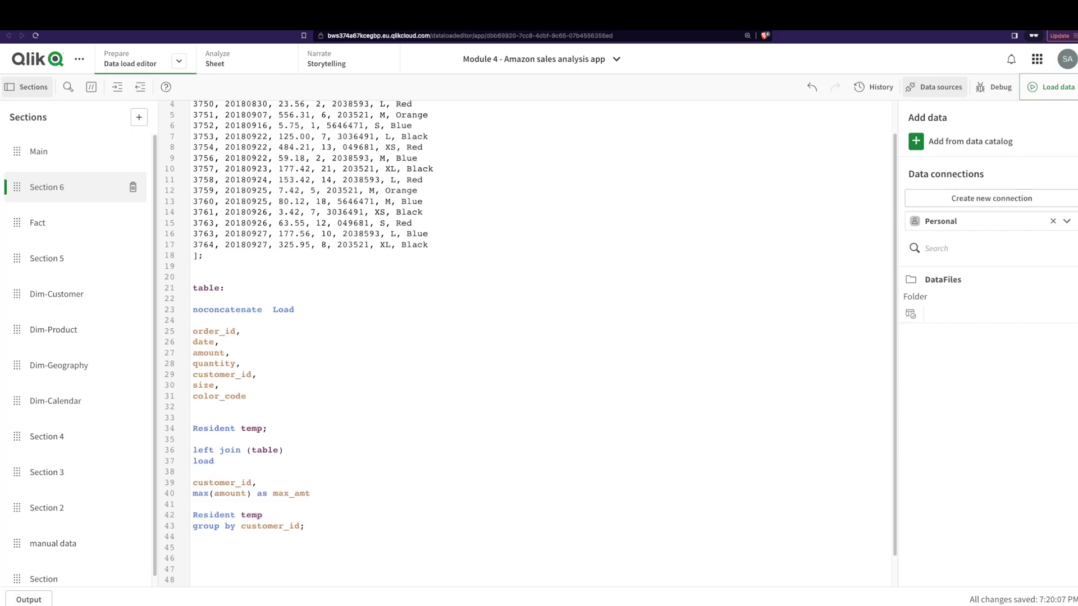
# Reload the data, check a new sheet table of customer_id and max_amt, then return to the script.
pyautogui.click(1051, 90)
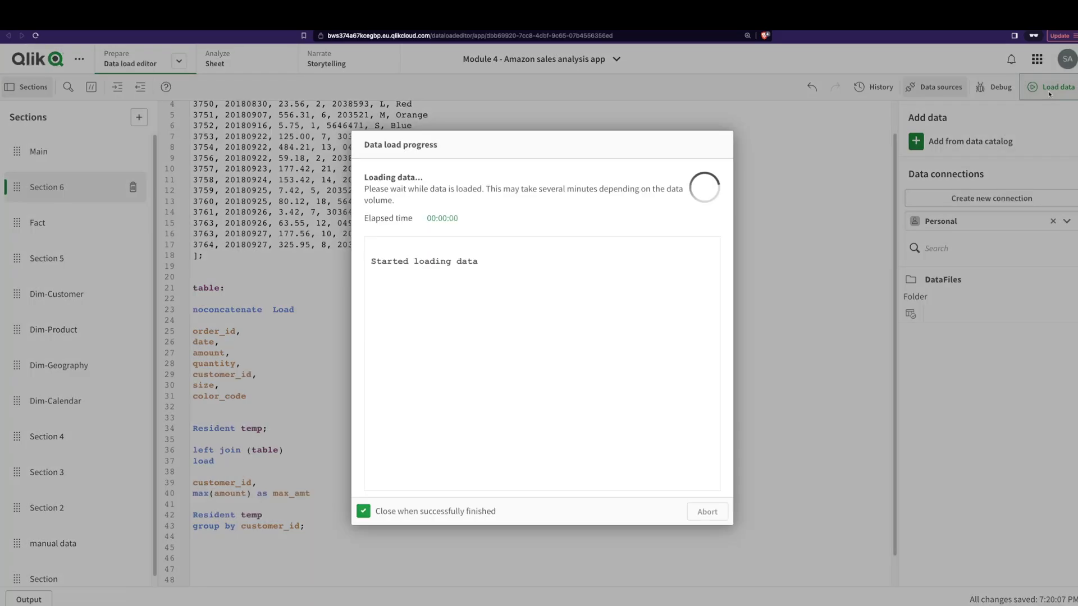
pyautogui.click(240, 71)
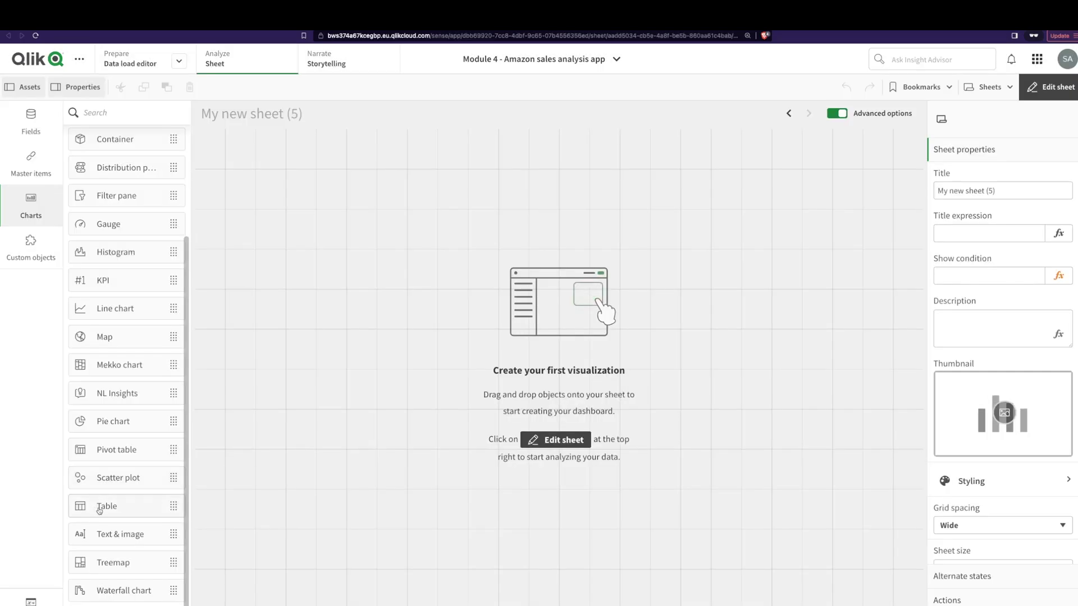
pyautogui.moveTo(99, 507); pyautogui.dragTo(340, 234)
pyautogui.click(349, 259)
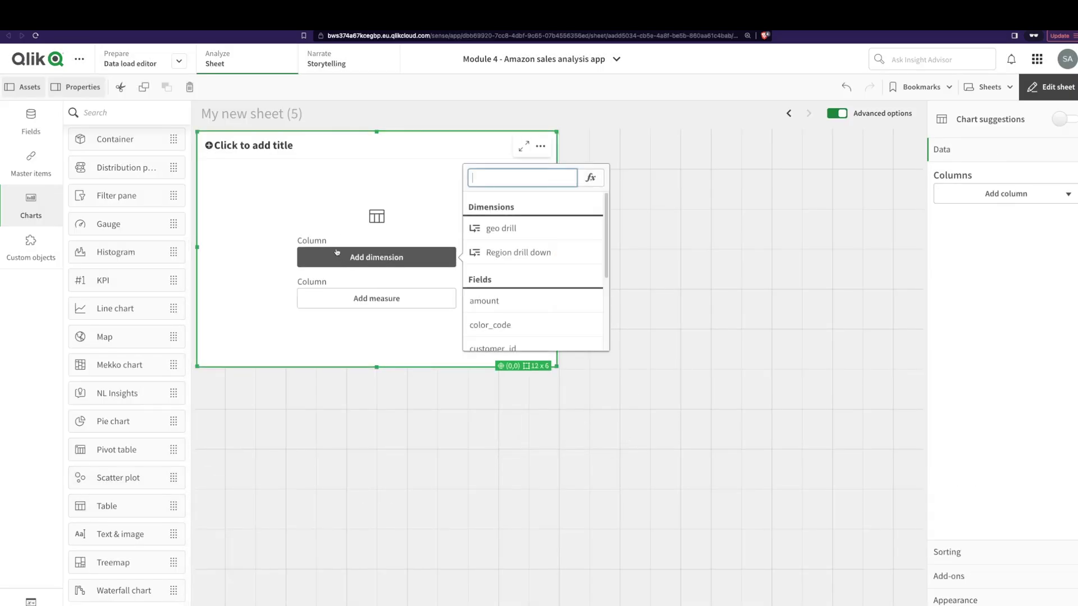
pyautogui.click(491, 347)
pyautogui.click(994, 223)
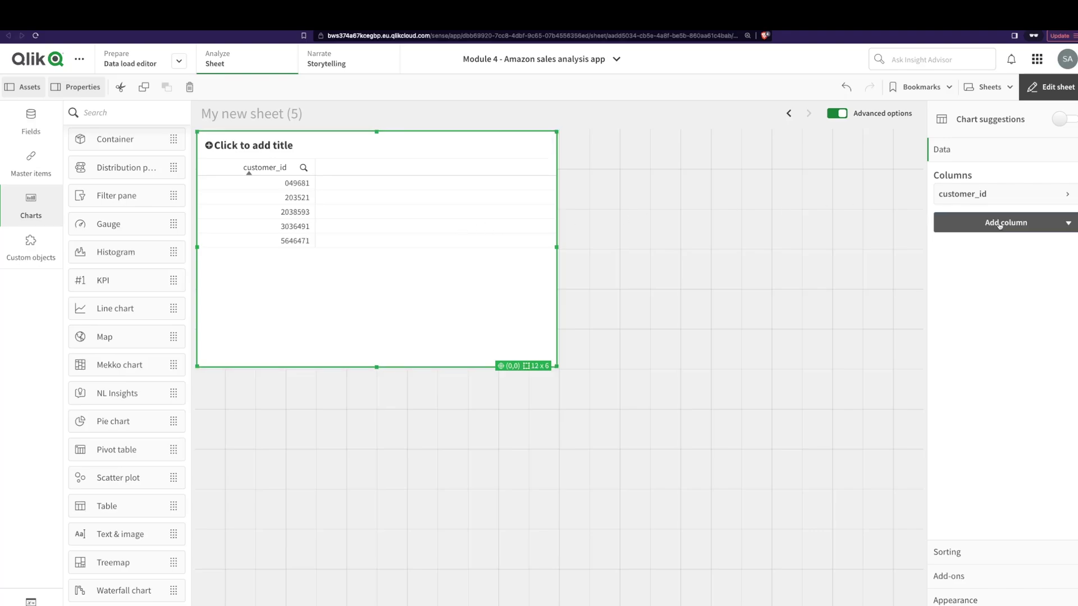
pyautogui.click(992, 252)
pyautogui.click(967, 383)
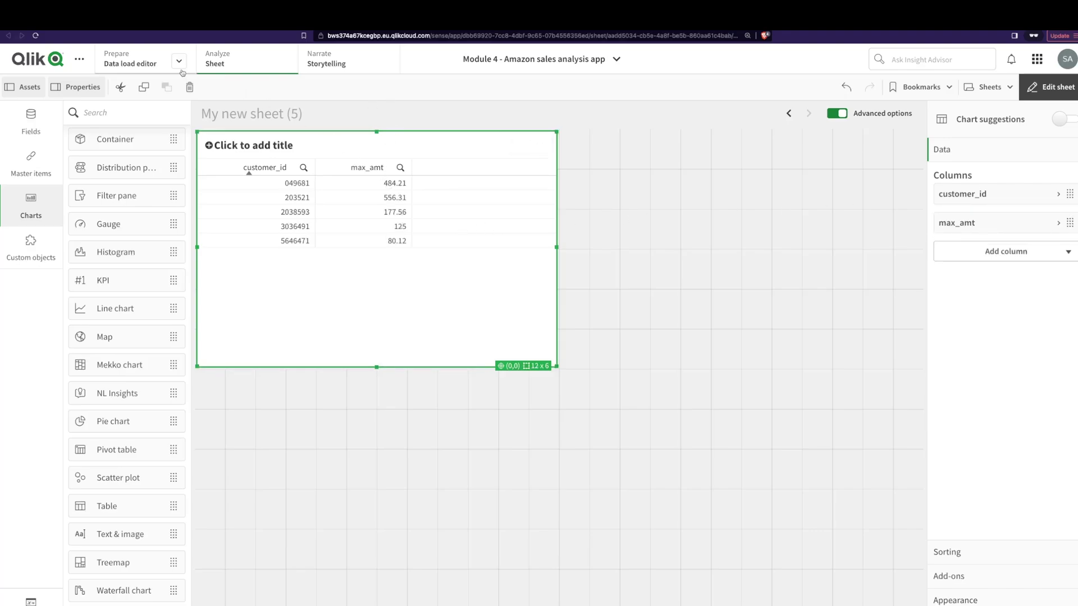
pyautogui.click(112, 59)
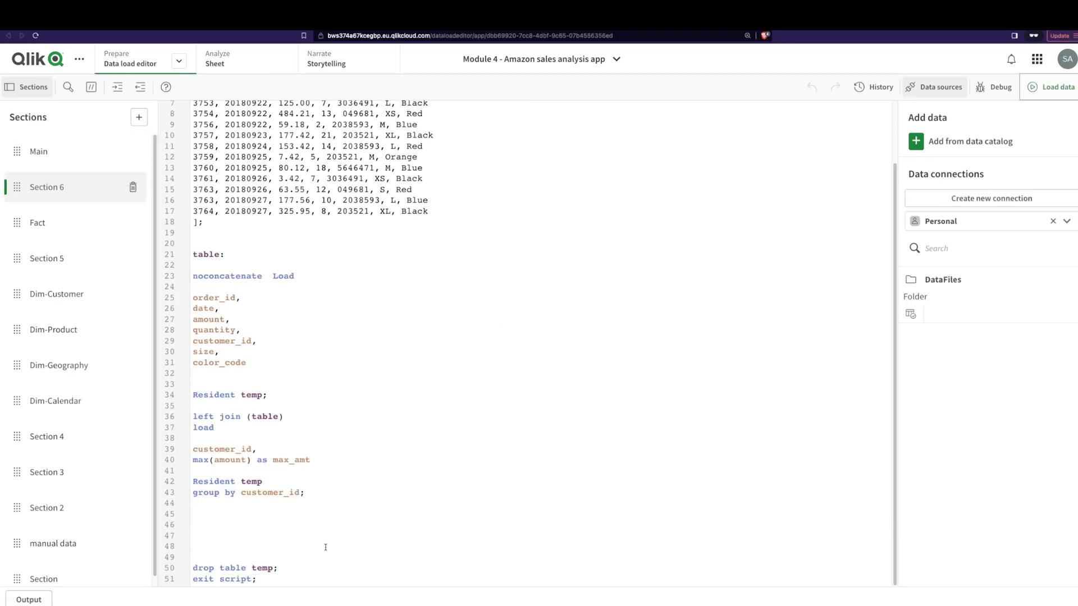
pyautogui.moveTo(417, 157); pyautogui.dragTo(192, 124)
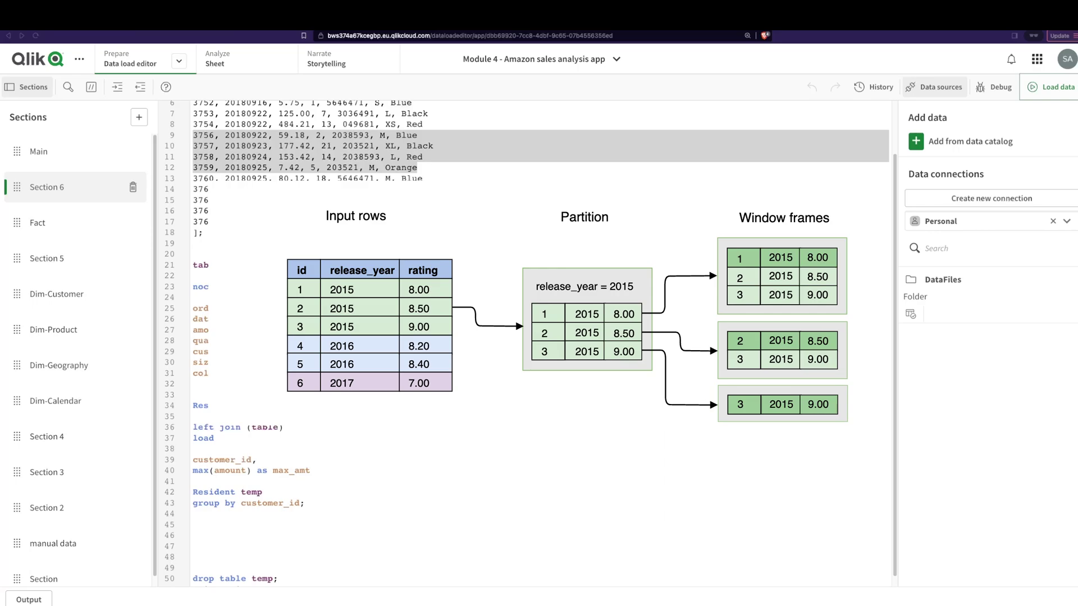
pyautogui.click(252, 372)
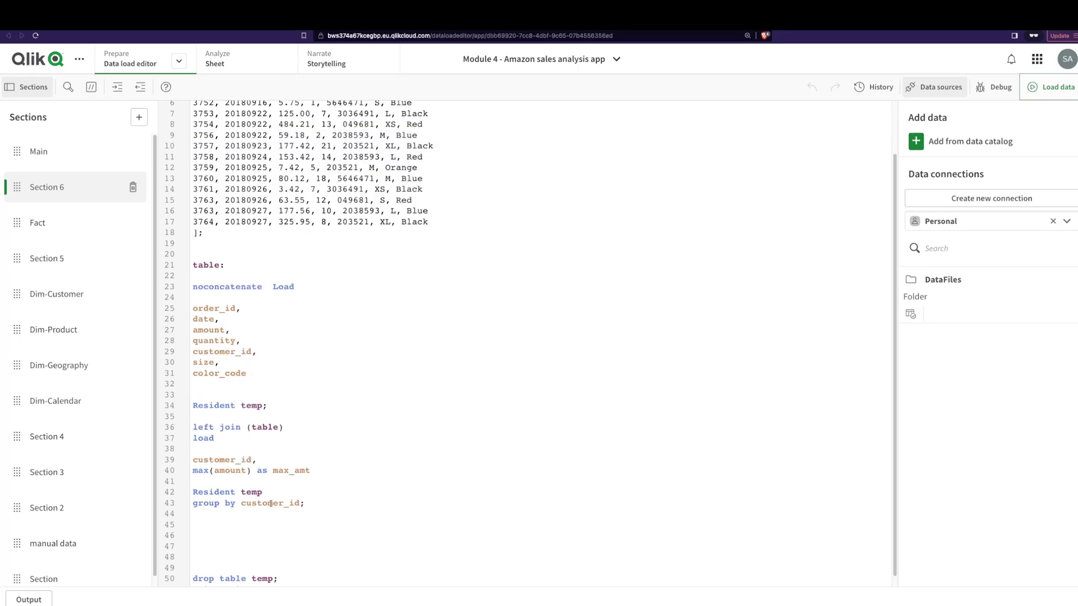
# Remove the left join block and add Window(Max(amount),customer_id) as max_per_cust to the table load.
pyautogui.moveTo(330, 503); pyautogui.dragTo(197, 427)
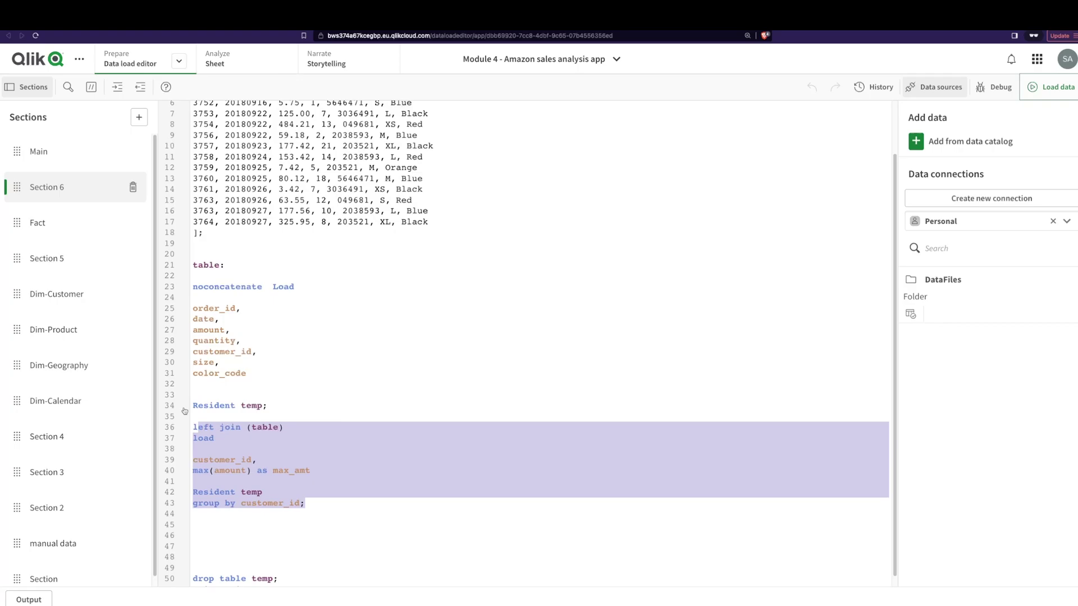
pyautogui.hotkey('ctrl', 'z')
pyautogui.hotkey('ctrl', 'z')
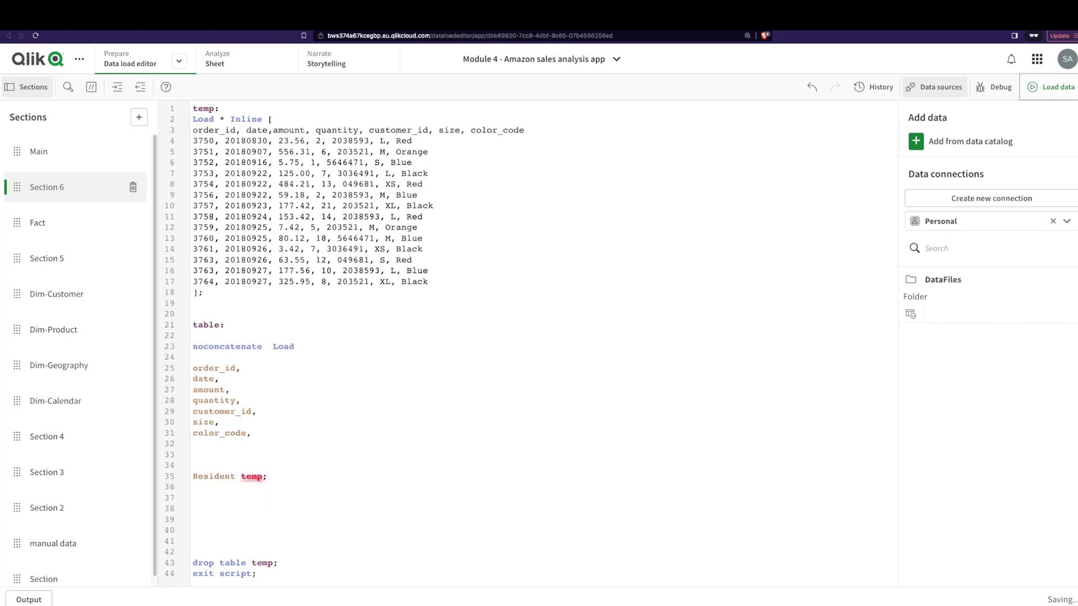
pyautogui.write('window')
pyautogui.press('Return')
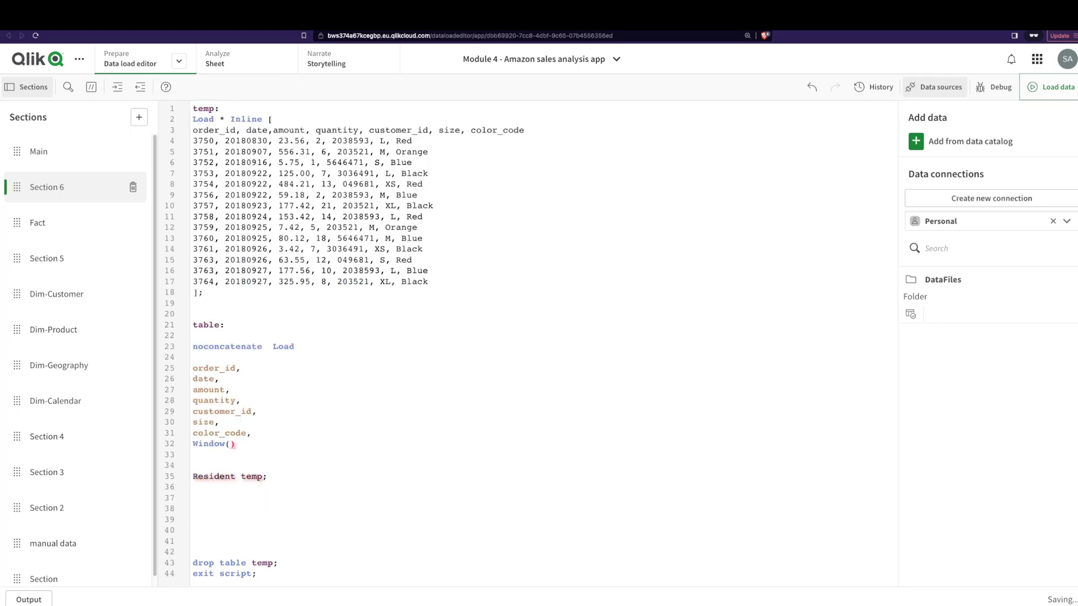
pyautogui.write('max')
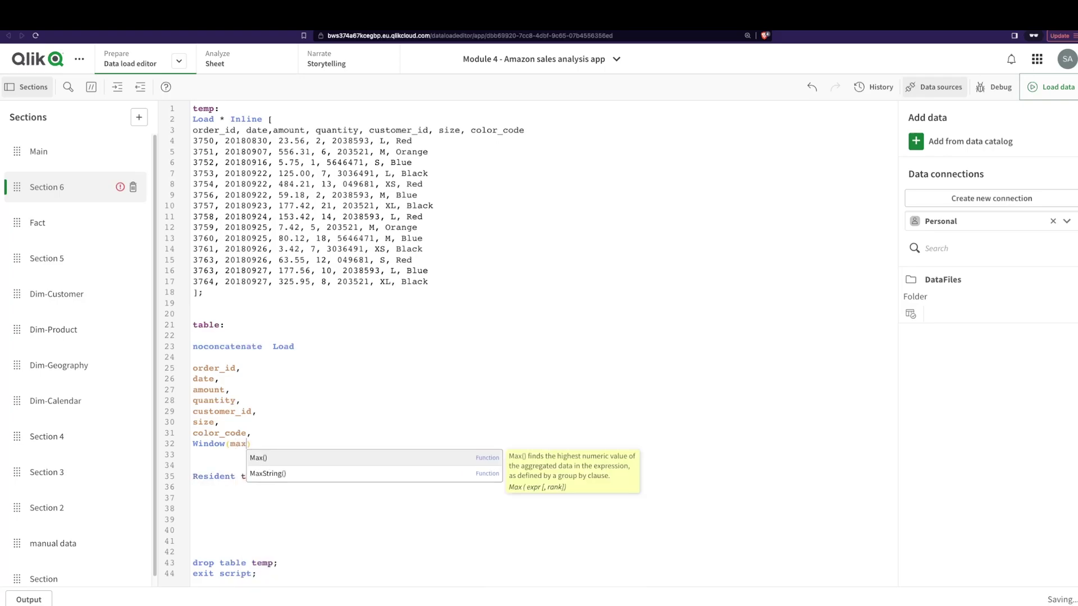
pyautogui.press('Return')
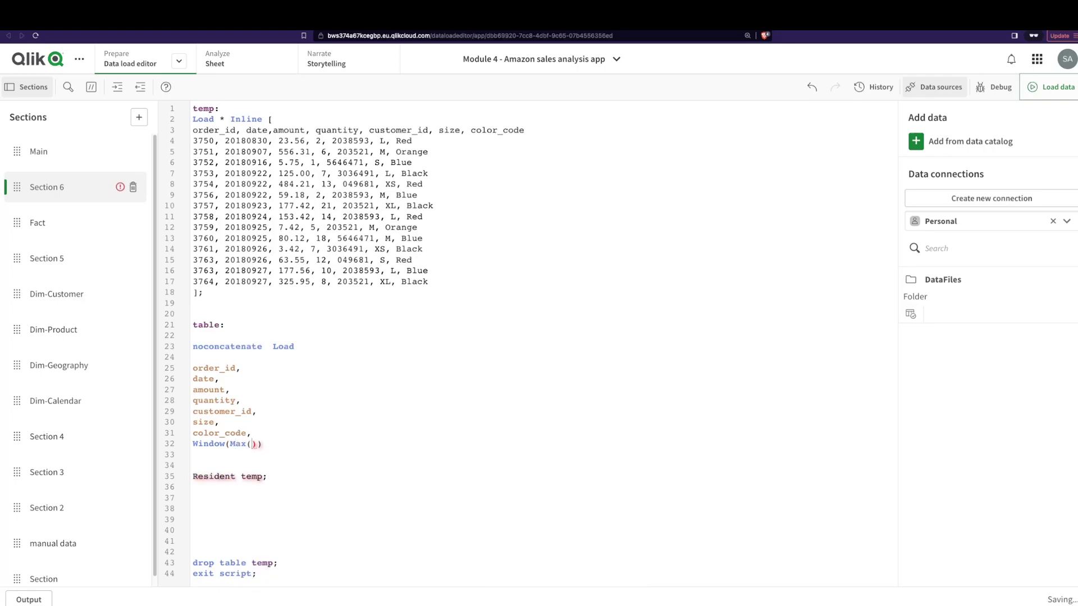
pyautogui.write('amount')
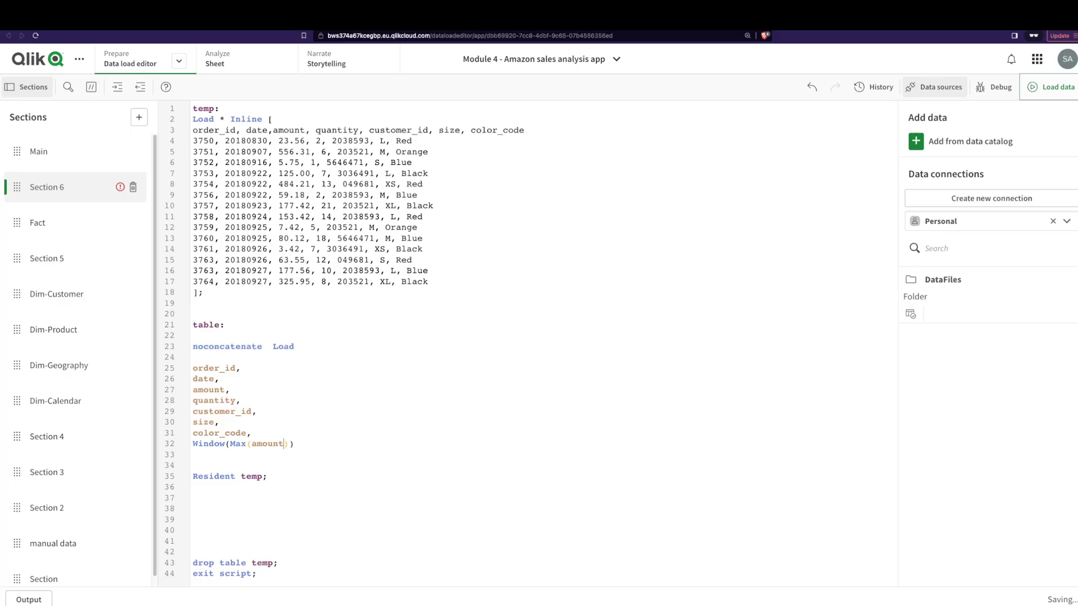
pyautogui.write('),')
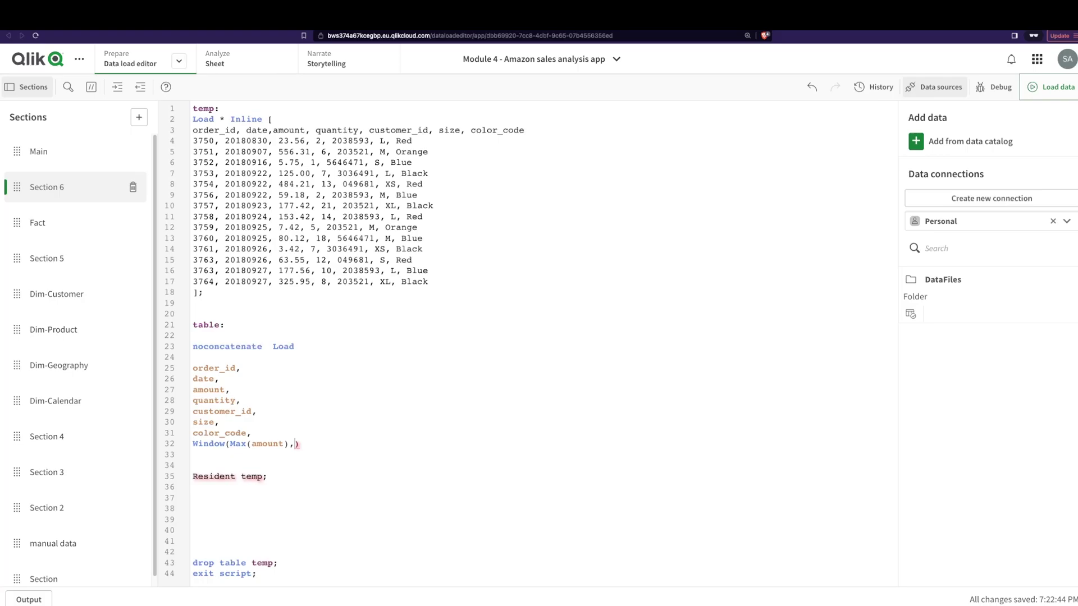
pyautogui.write('customer_id) as max')
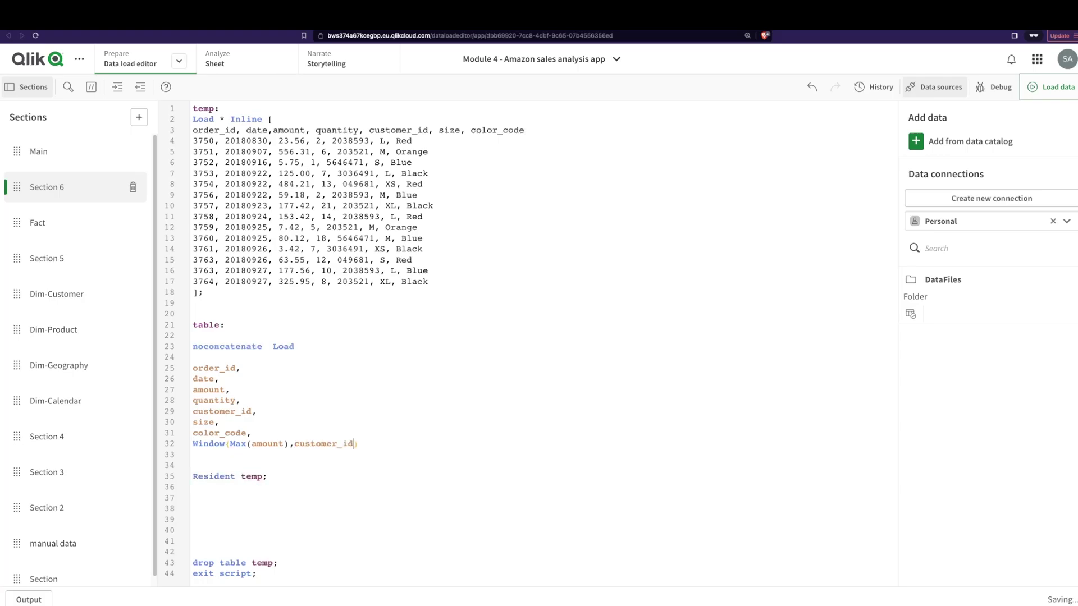
pyautogui.write('_per_cust')
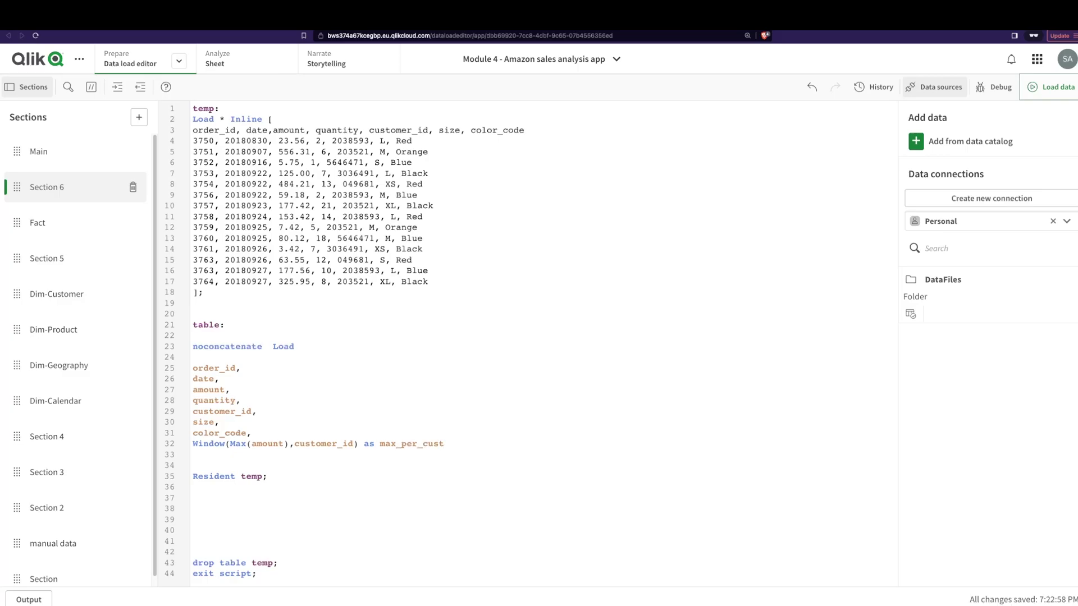
# Reload, highlight Max(amount) and customer_id in the Window expression, then select the sheet table.
pyautogui.hotkey('ctrl', 'r')
pyautogui.doubleClick(324, 444)
pyautogui.press('Down')
pyautogui.press('Down')
pyautogui.moveTo(295, 445); pyautogui.dragTo(352, 444)
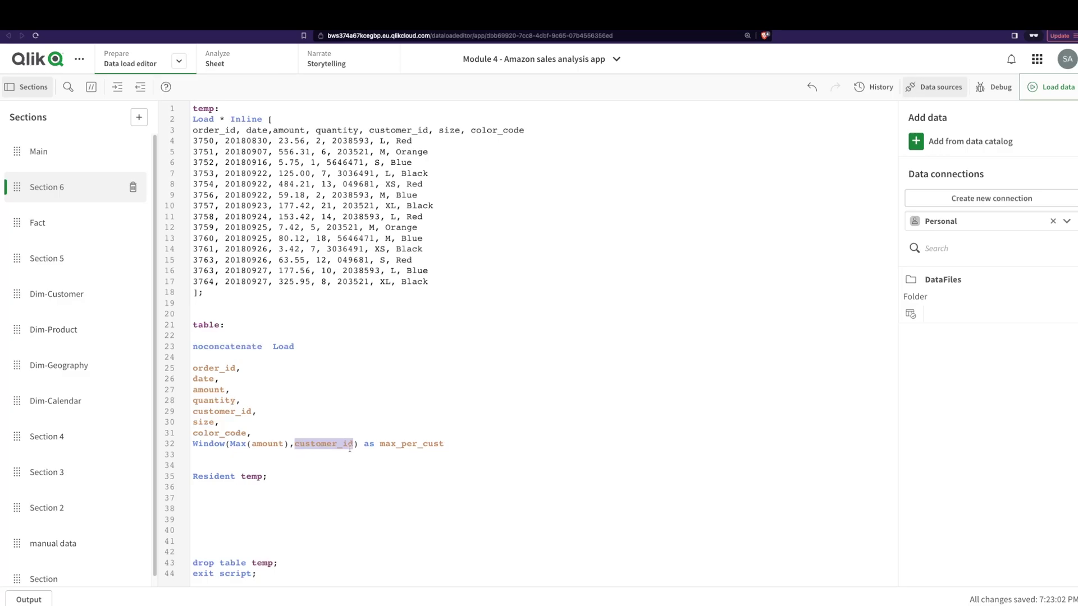
pyautogui.moveTo(290, 444); pyautogui.dragTo(228, 444)
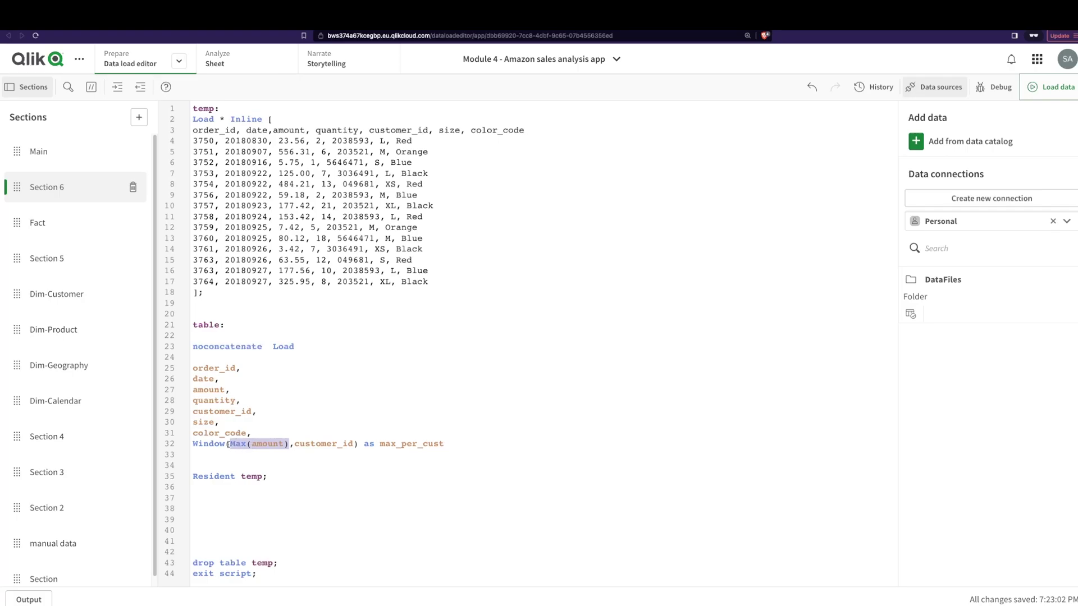
pyautogui.click(429, 445)
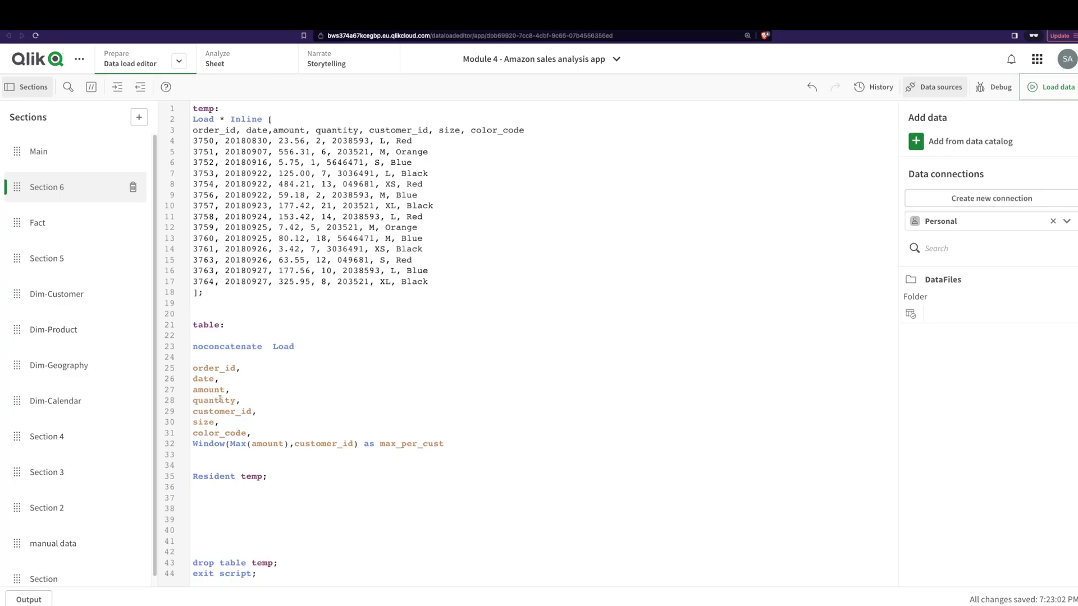
pyautogui.moveTo(231, 444); pyautogui.dragTo(292, 443)
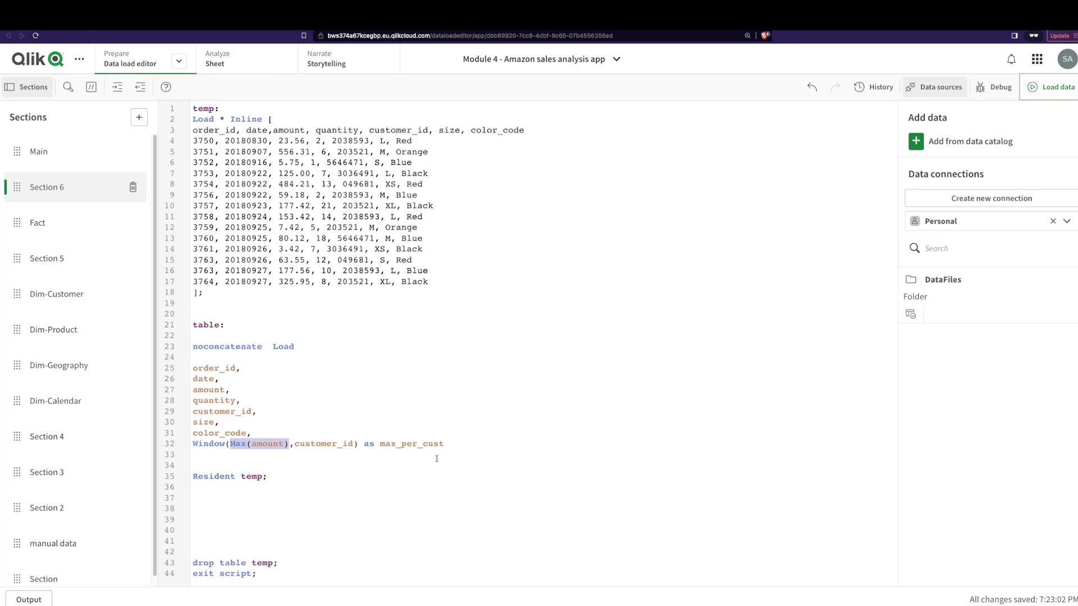
pyautogui.click(226, 66)
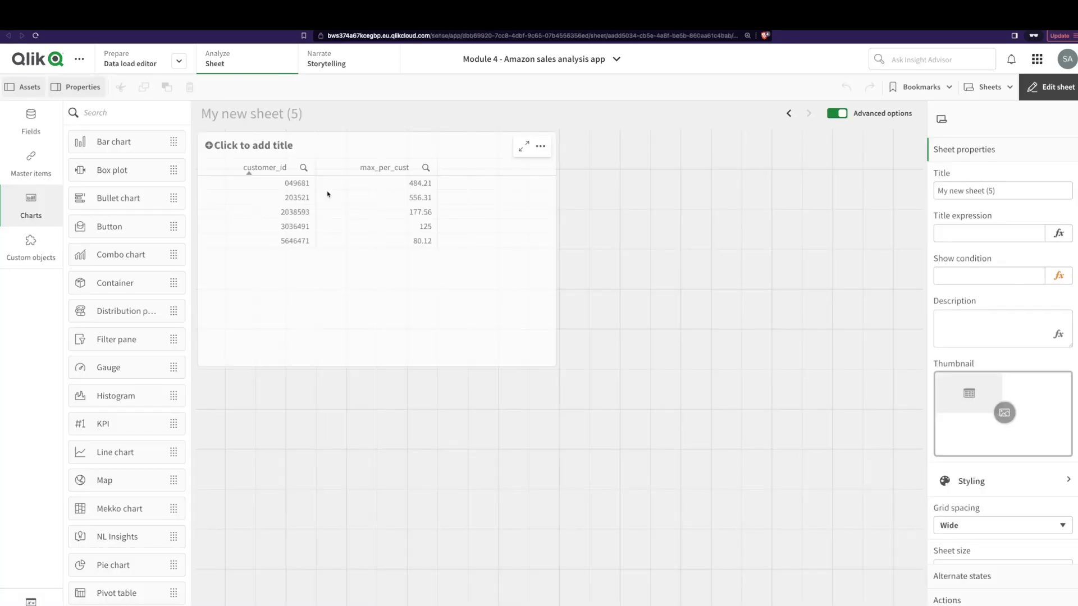
pyautogui.click(504, 275)
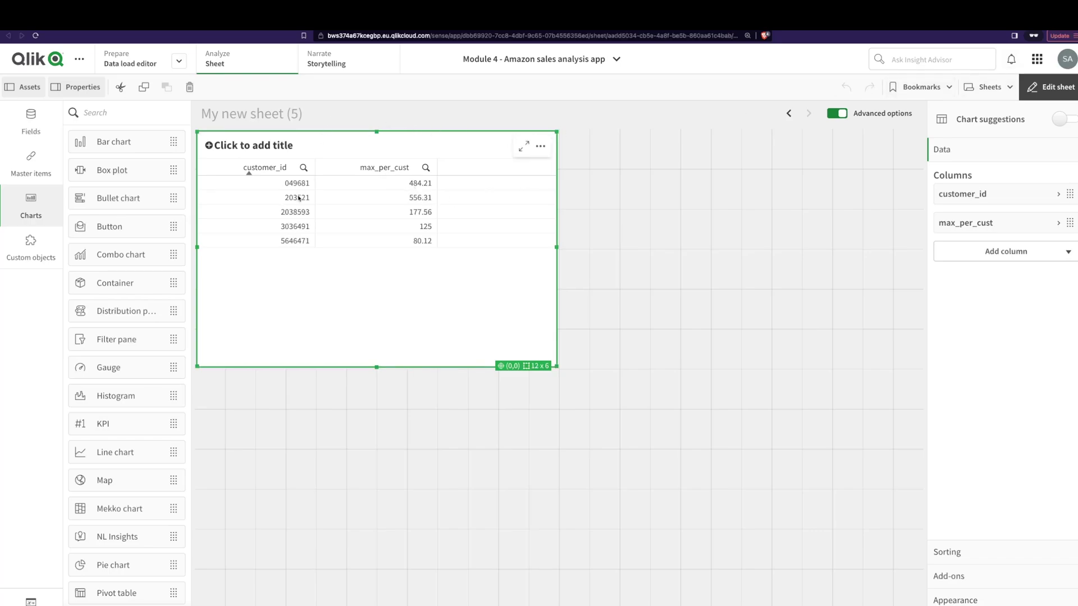
# Add order_id and date dimension columns and a Sum(amount) measure to the sheet table.
pyautogui.click(1004, 253)
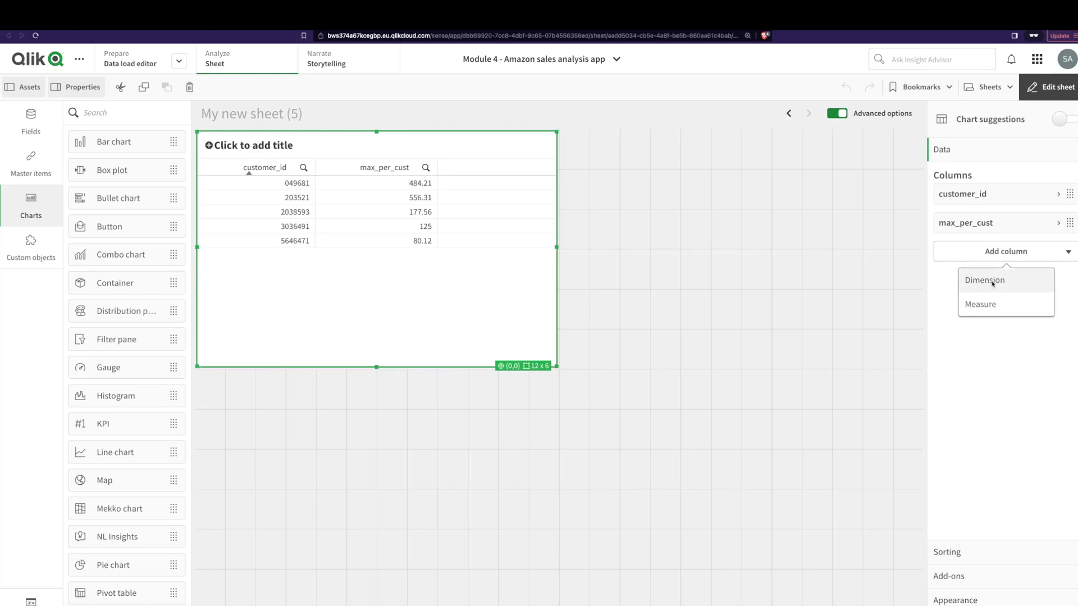
pyautogui.click(993, 284)
pyautogui.write('tr')
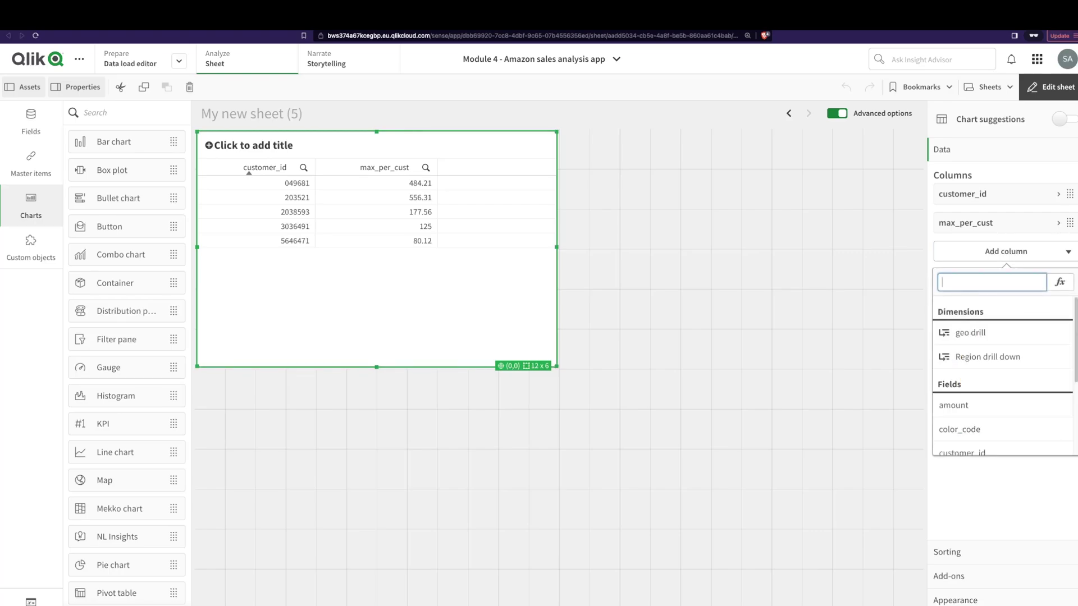
pyautogui.scroll(-2, 965, 405)
pyautogui.click(966, 405)
pyautogui.click(983, 280)
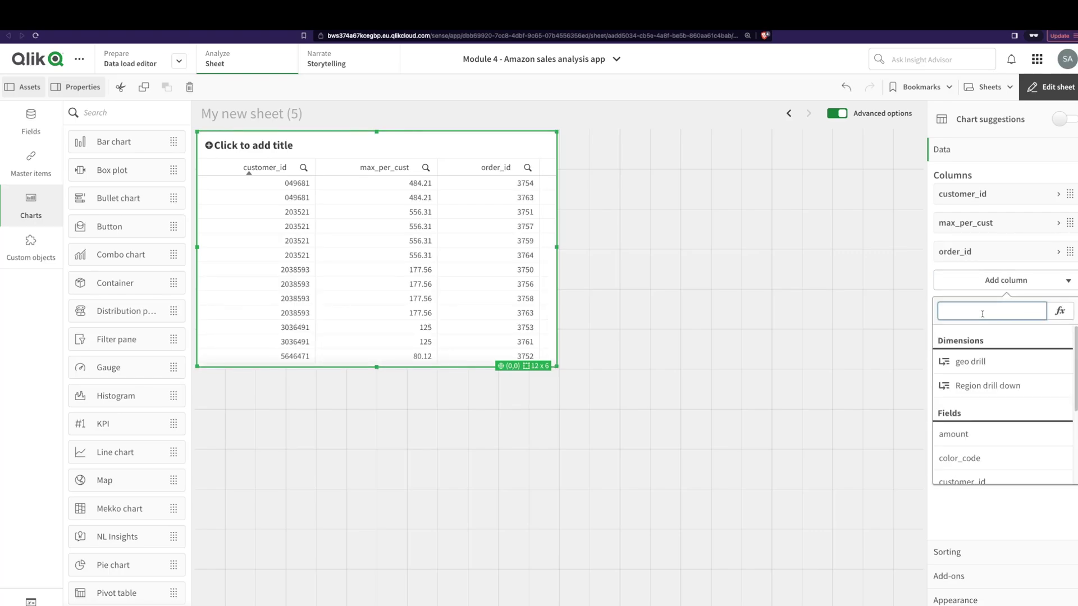
pyautogui.write('date')
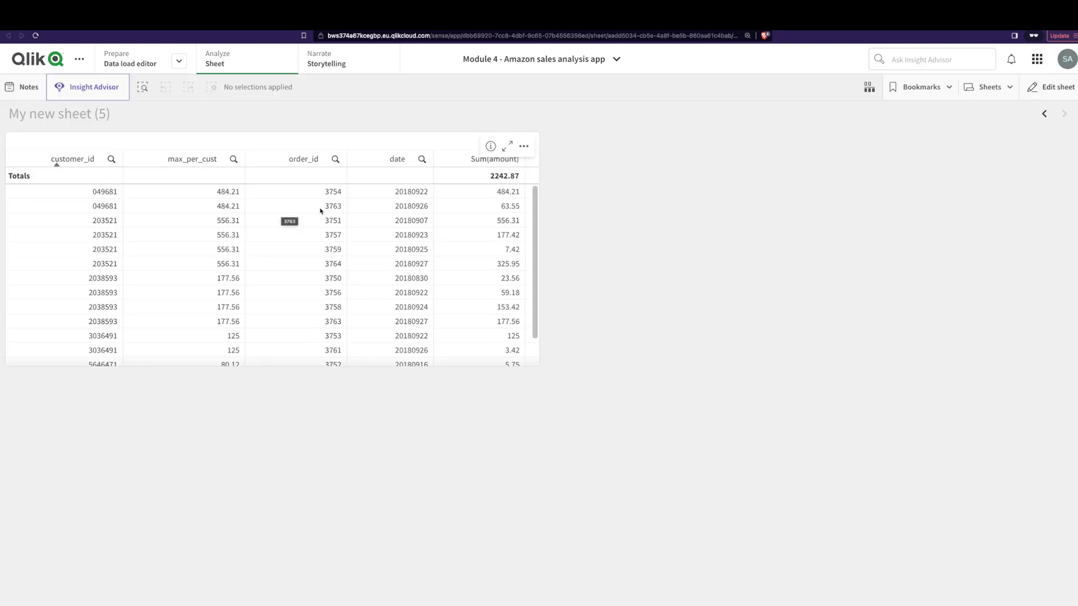
pyautogui.click(1051, 87)
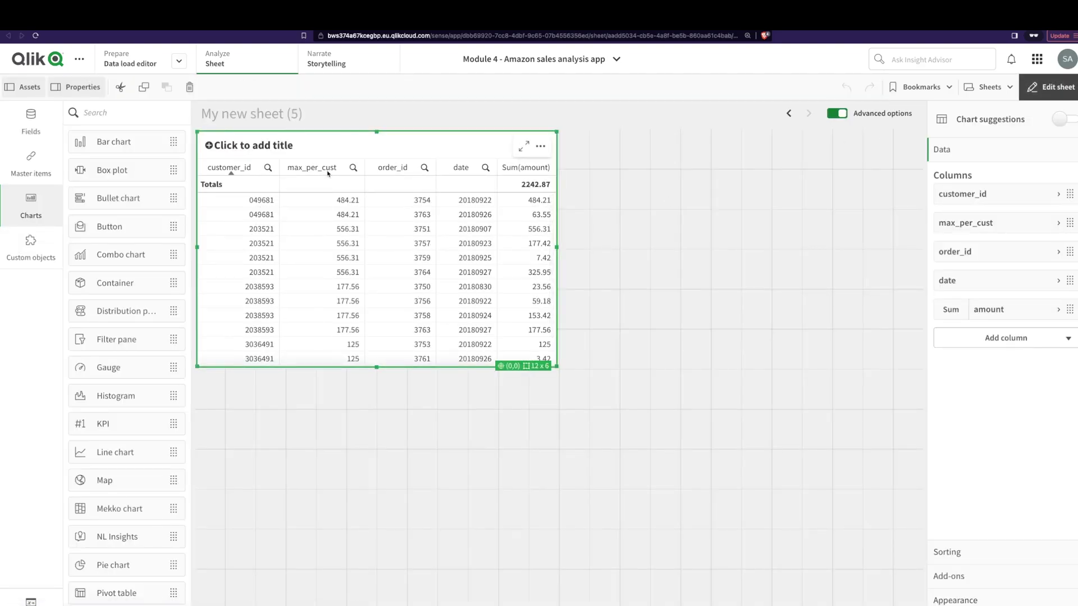
pyautogui.click(1014, 341)
# Add a measure column with the expression aggr(max(amount),customer_id) to the table.
pyautogui.click(997, 393)
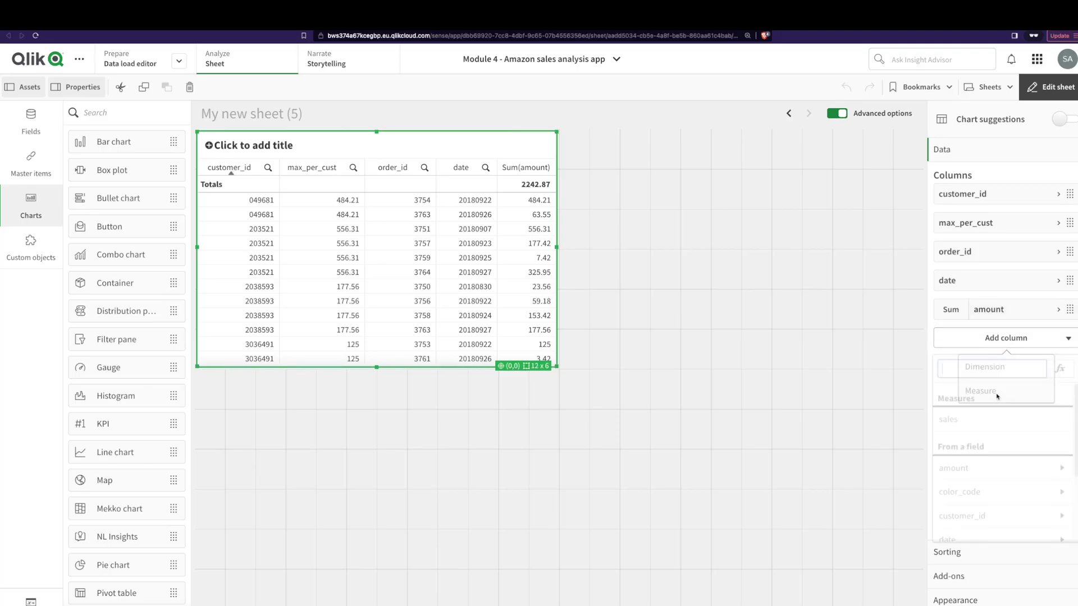
pyautogui.click(1060, 368)
pyautogui.write('max()')
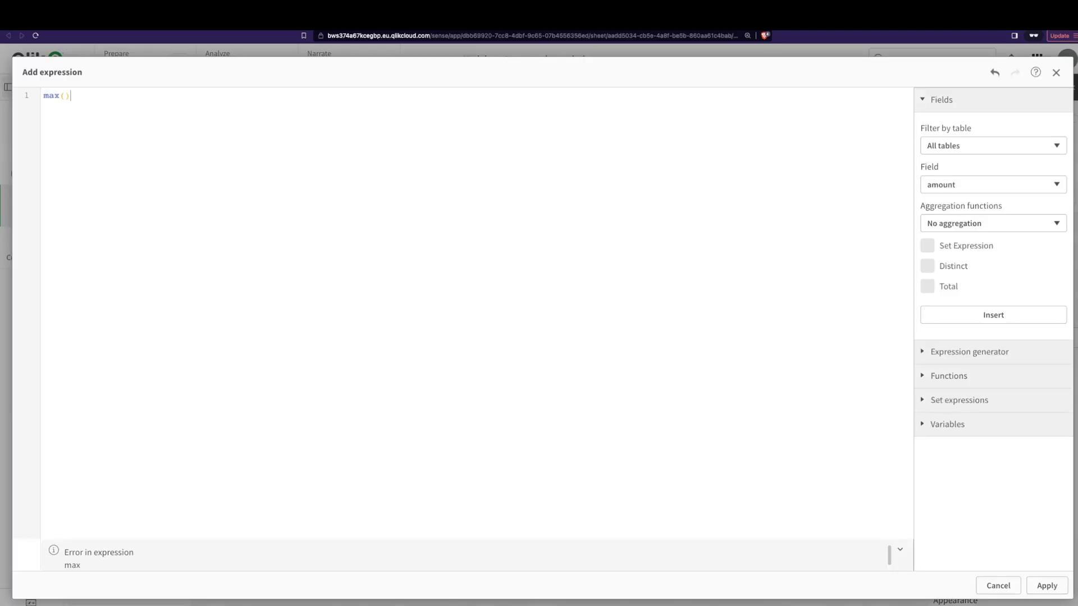
pyautogui.press('Left')
pyautogui.write('amou')
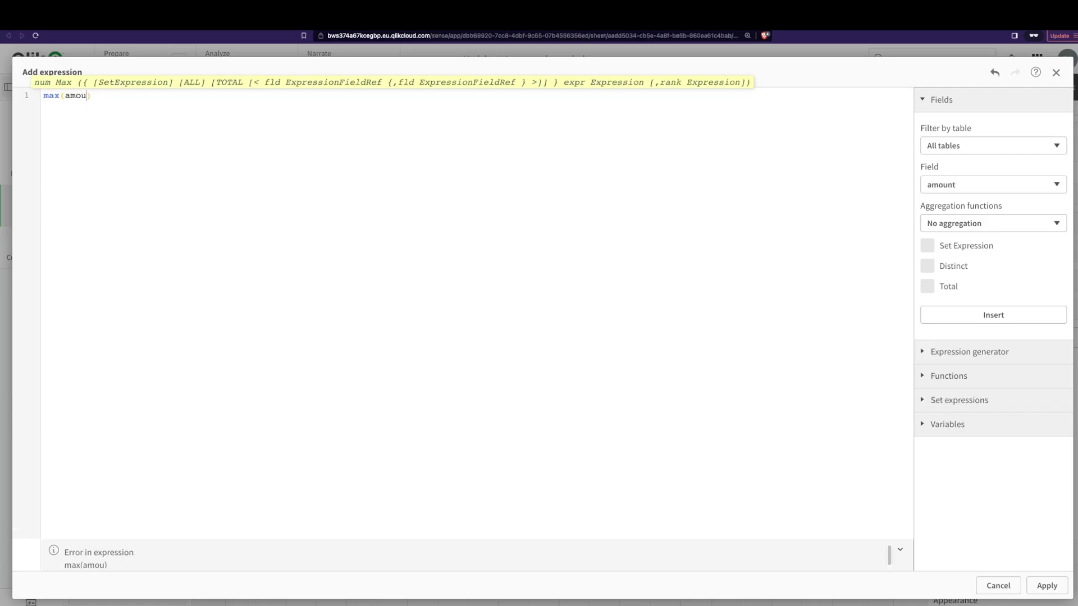
pyautogui.press('Return')
pyautogui.press('Home')
pyautogui.write('agg')
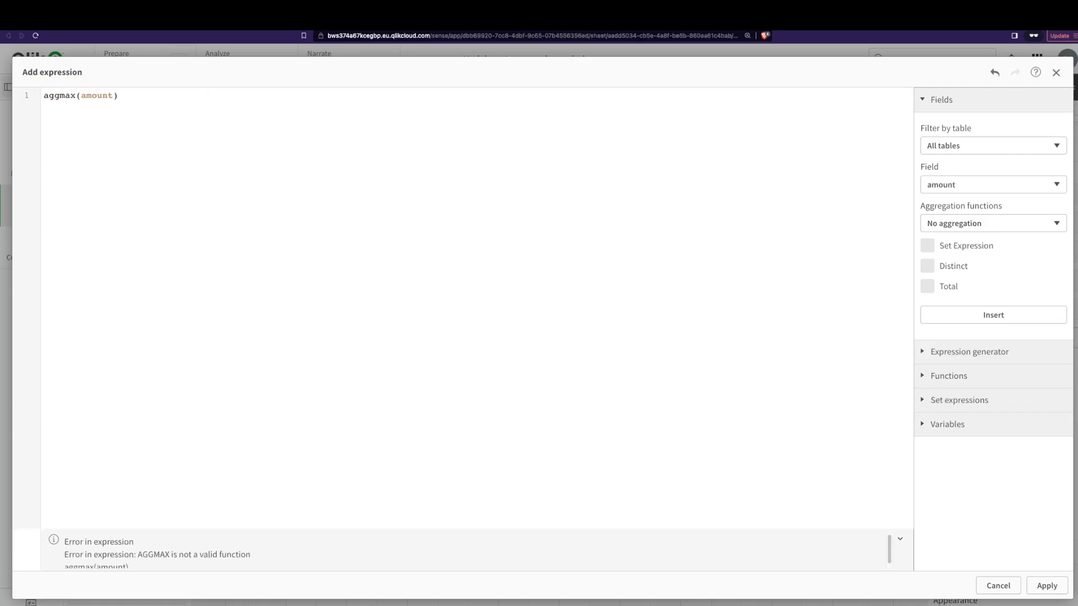
pyautogui.write('r(')
pyautogui.press('End')
pyautogui.write(',customer_id')
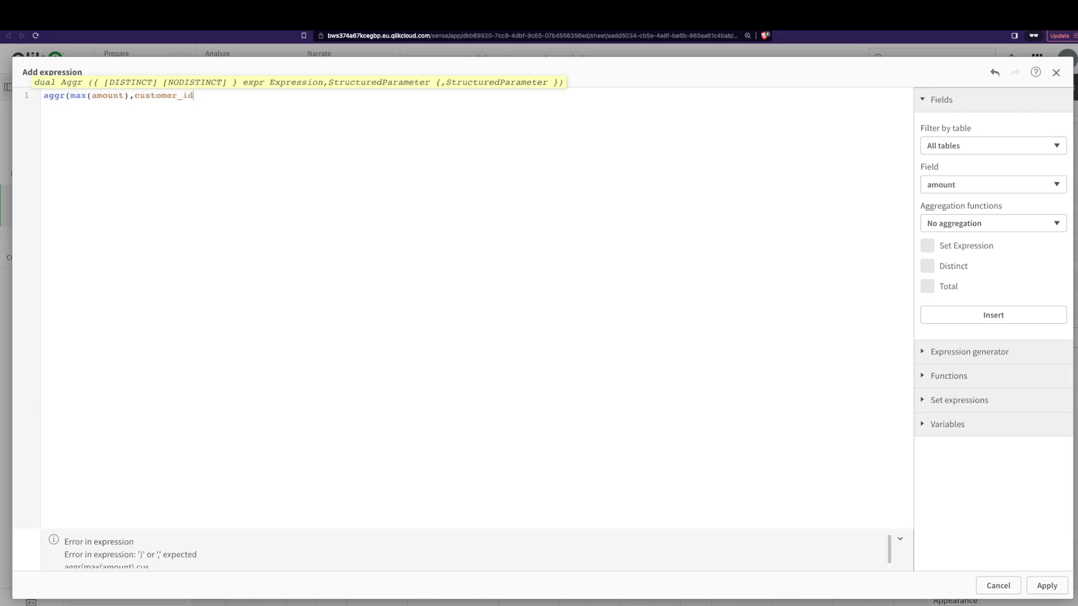
pyautogui.write(')')
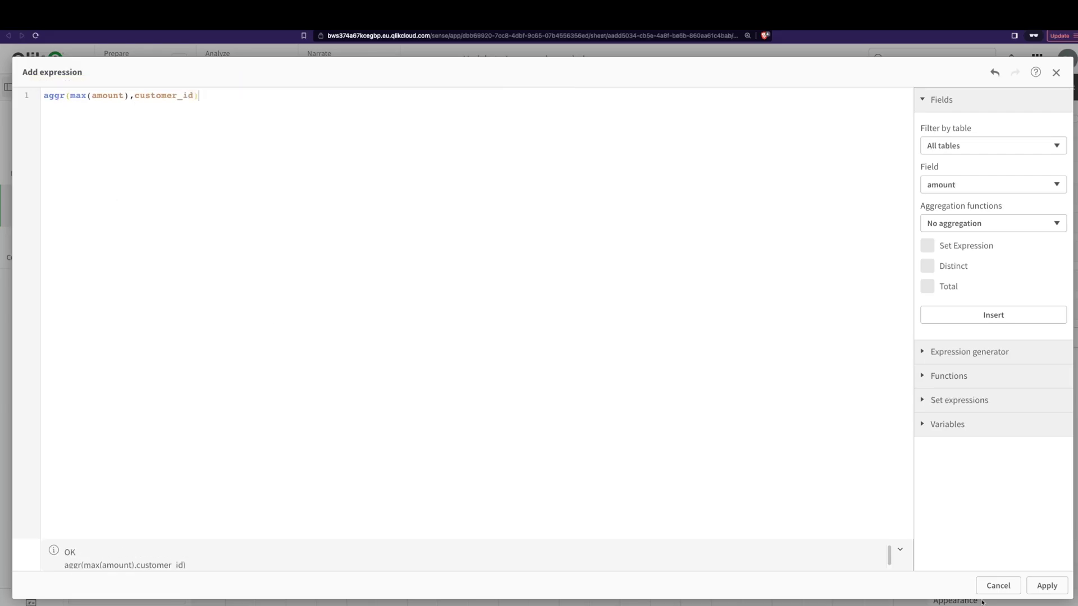
pyautogui.click(1031, 586)
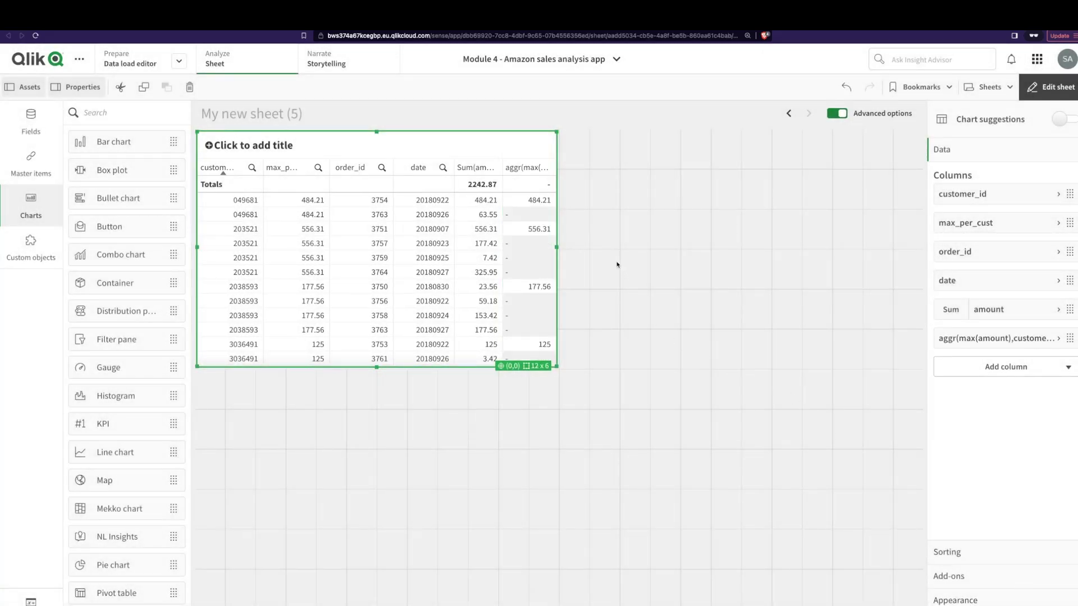
# Widen the table so full column headers show, then return to the data load editor.
pyautogui.moveTo(557, 247); pyautogui.dragTo(654, 233)
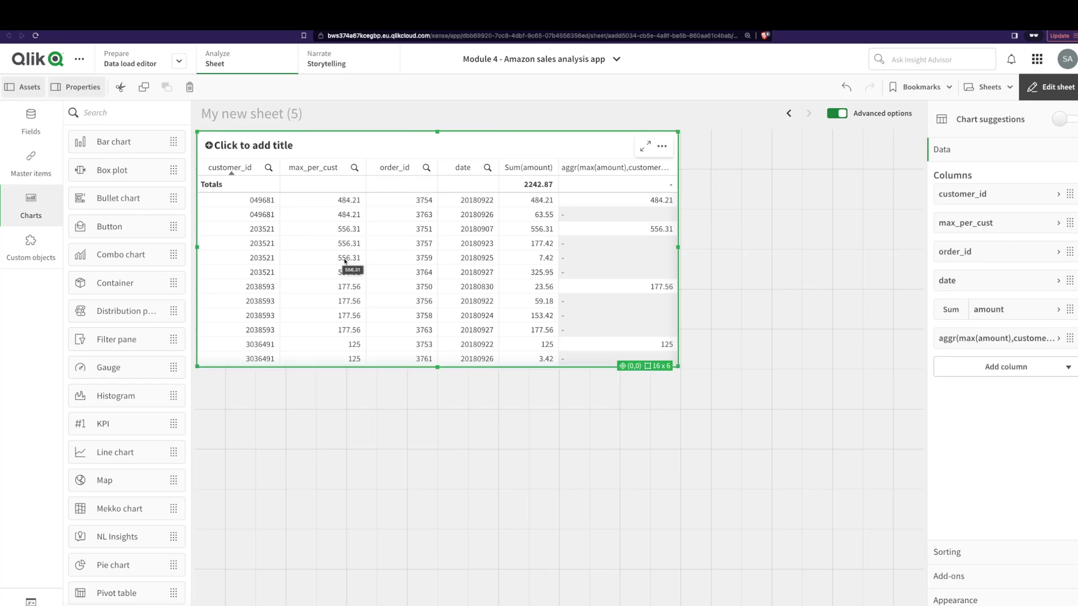
pyautogui.click(131, 61)
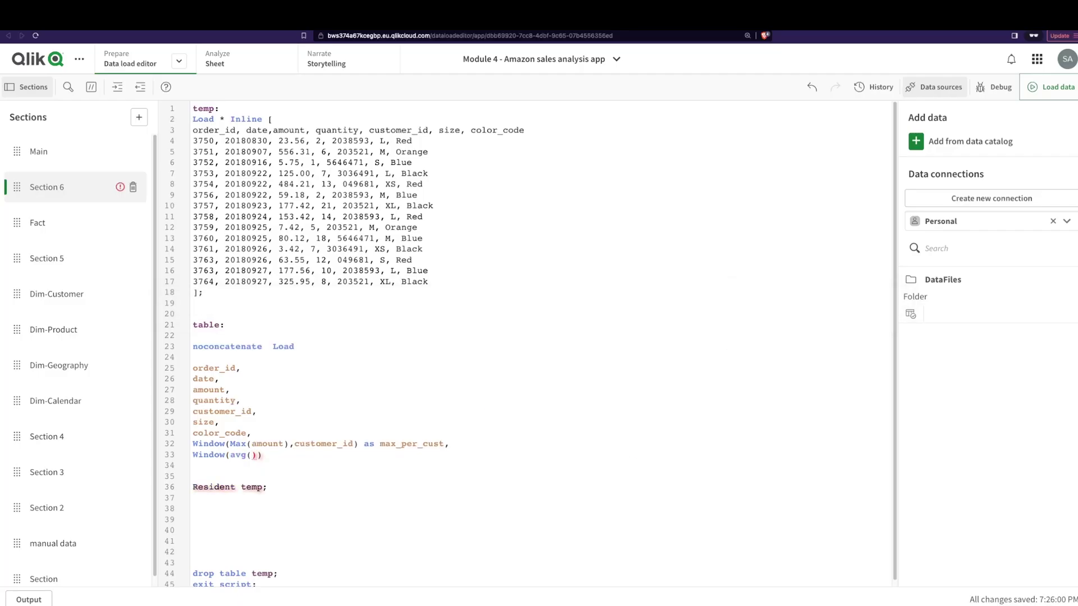
# Finish Window(avg(amount),customer_id,color_code) as avg_cust_color on line 33 and reload the data.
pyautogui.write('amount)')
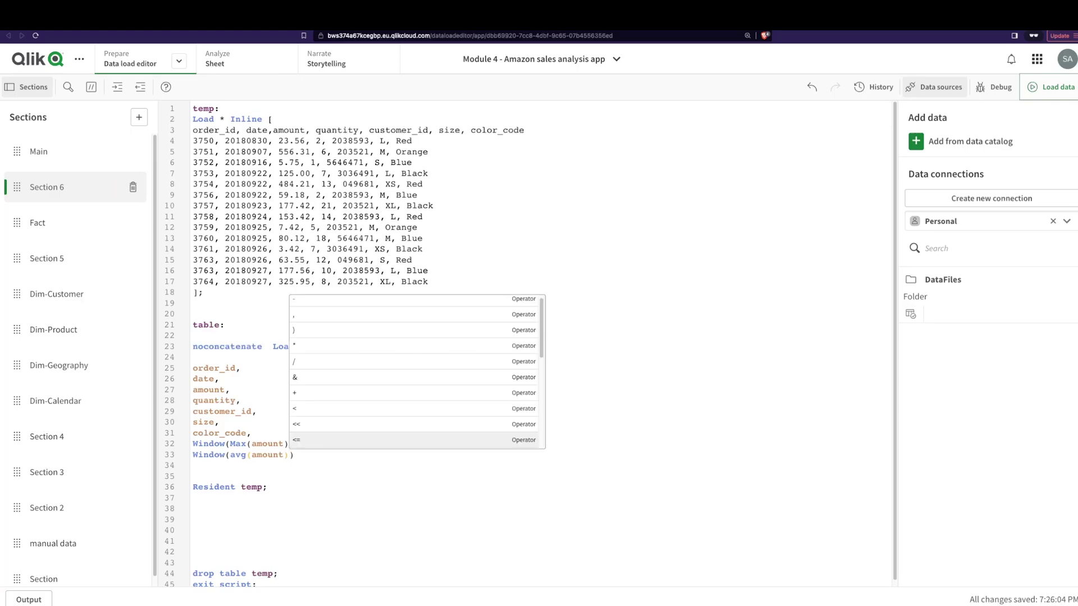
pyautogui.write(',cus')
pyautogui.press('Return')
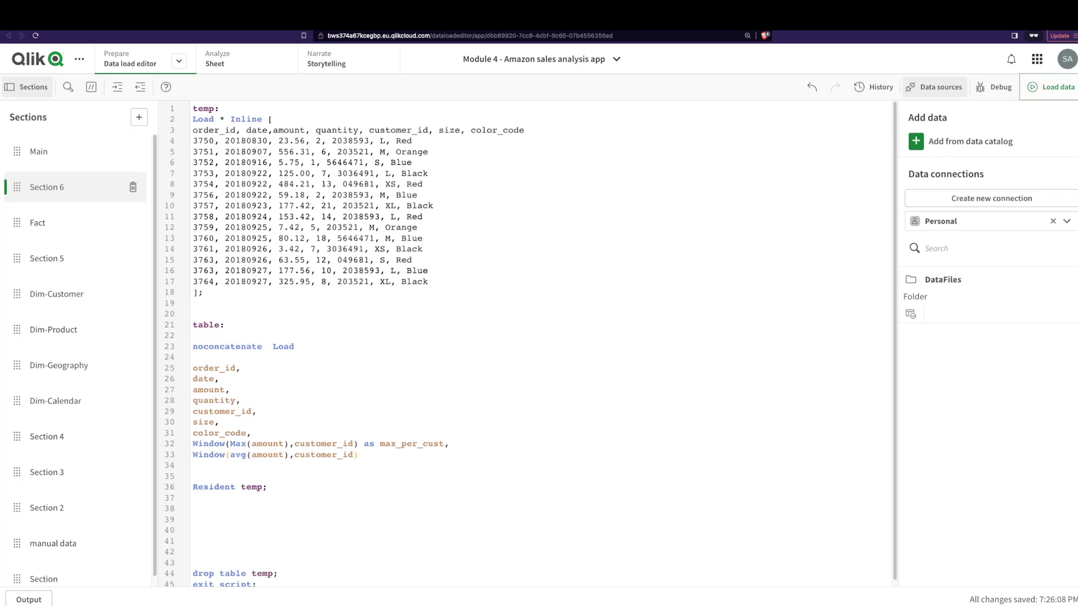
pyautogui.write(',color_code)')
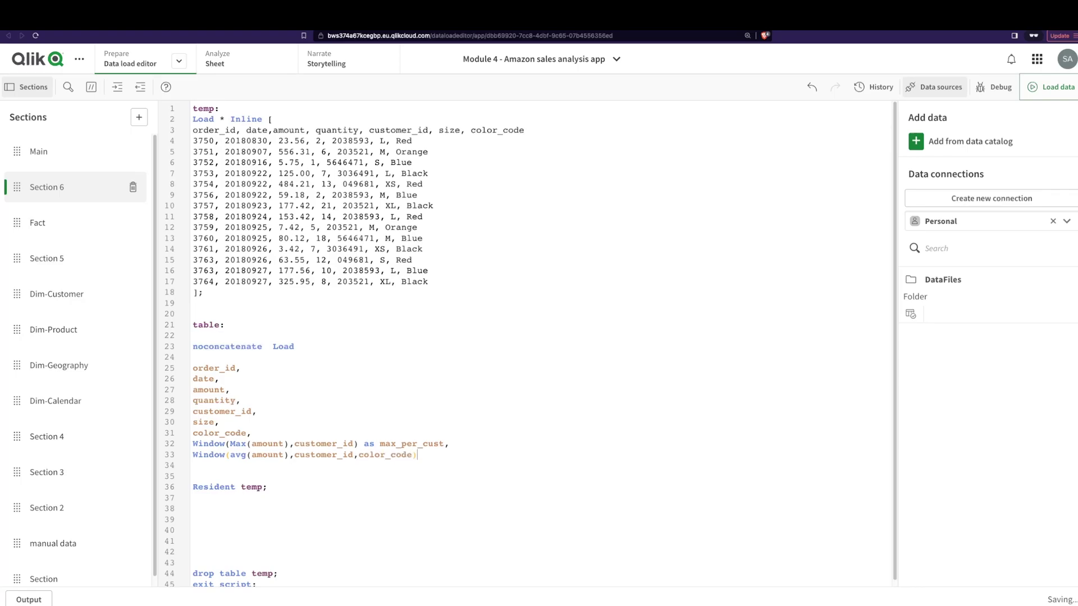
pyautogui.write(' as avg_cust_color')
pyautogui.click(1053, 92)
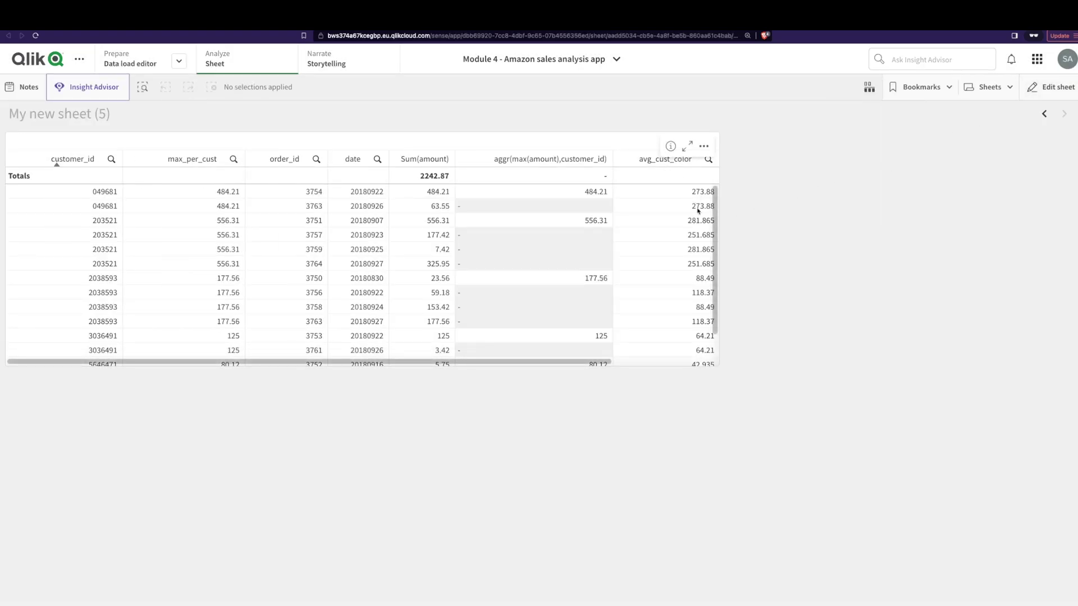
# Add an Avg(amount) measure column to the sheet table.
pyautogui.click(1051, 87)
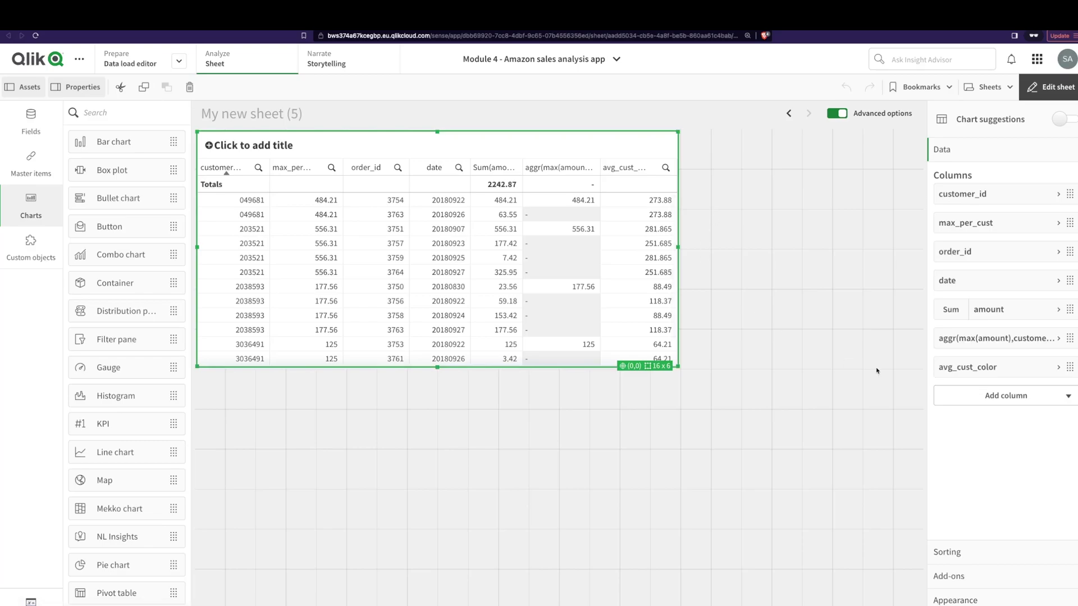
pyautogui.click(994, 402)
pyautogui.click(988, 449)
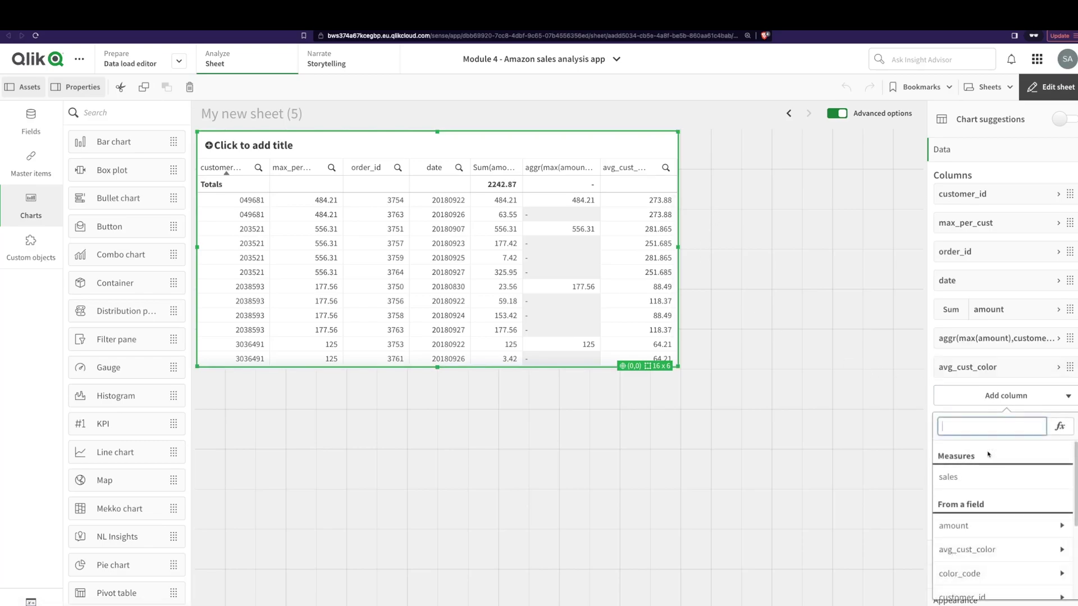
pyautogui.write('amount')
pyautogui.click(1010, 476)
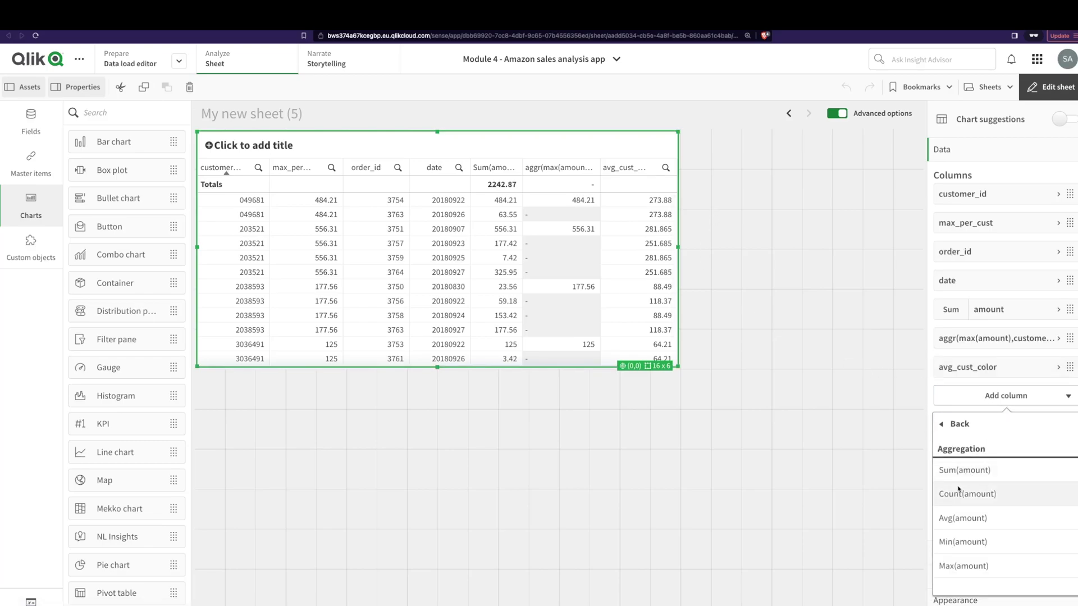
pyautogui.click(953, 518)
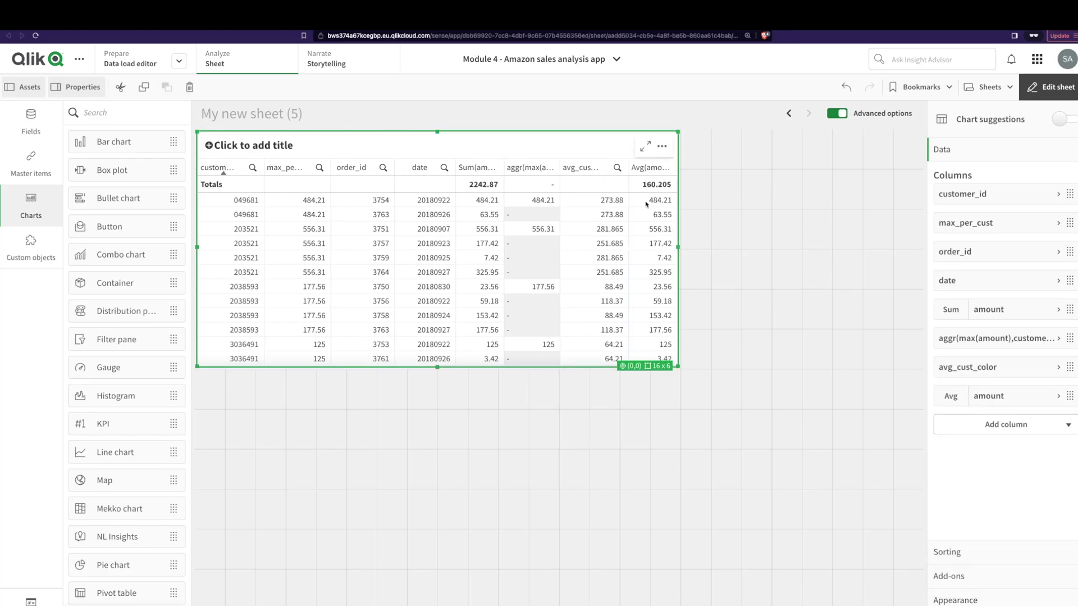
# Leave editing and filter the table to the first customer's two orders.
pyautogui.click(1053, 92)
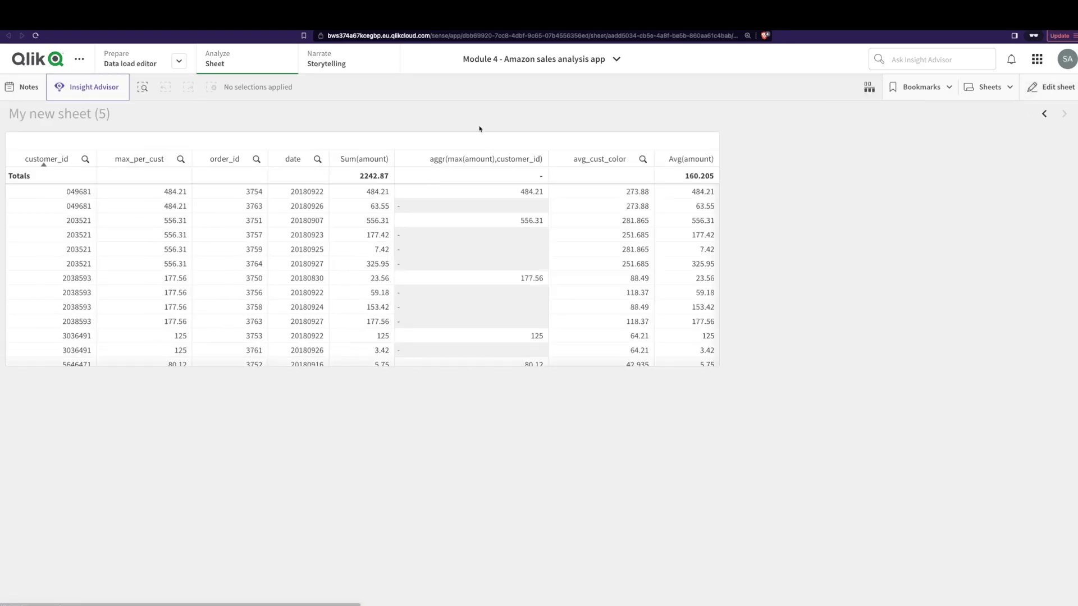
pyautogui.click(72, 192)
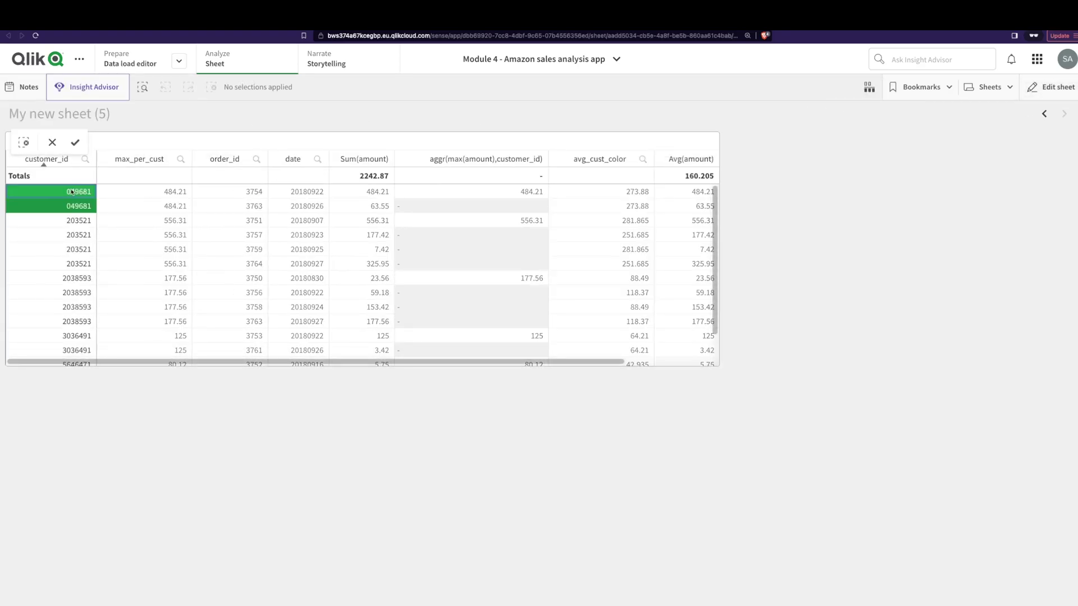
pyautogui.click(75, 142)
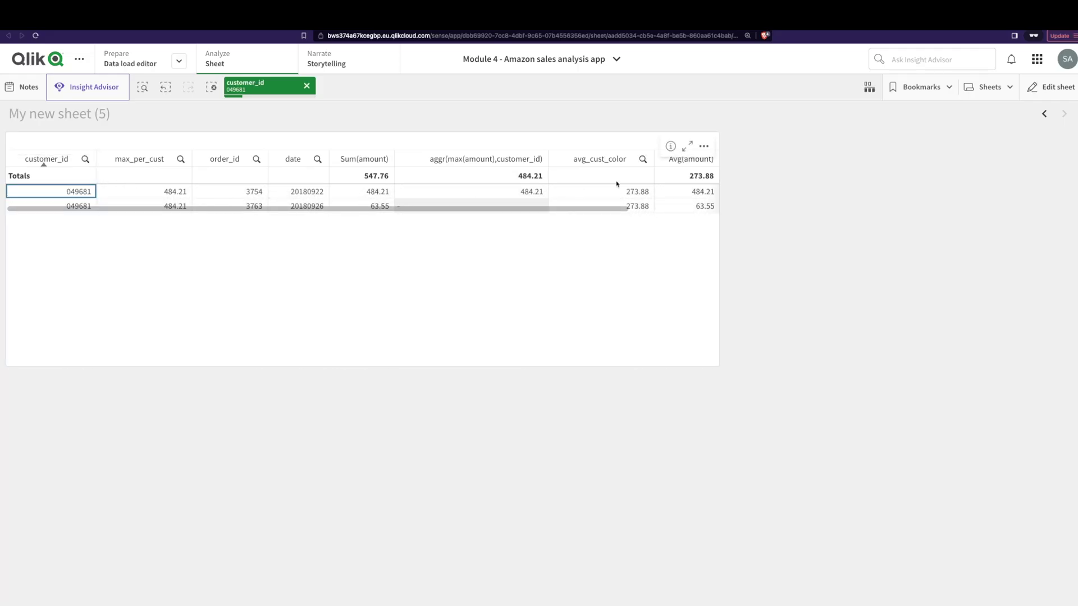
# Add color_code as a dimension column to the sheet table.
pyautogui.click(1051, 87)
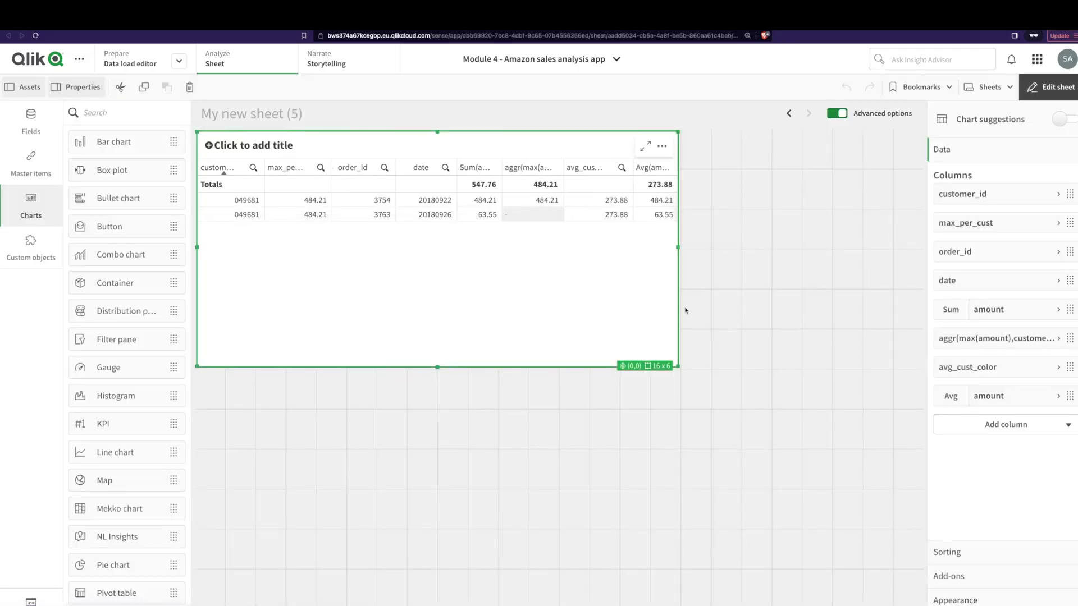
pyautogui.click(986, 425)
pyautogui.click(982, 449)
pyautogui.write('colo')
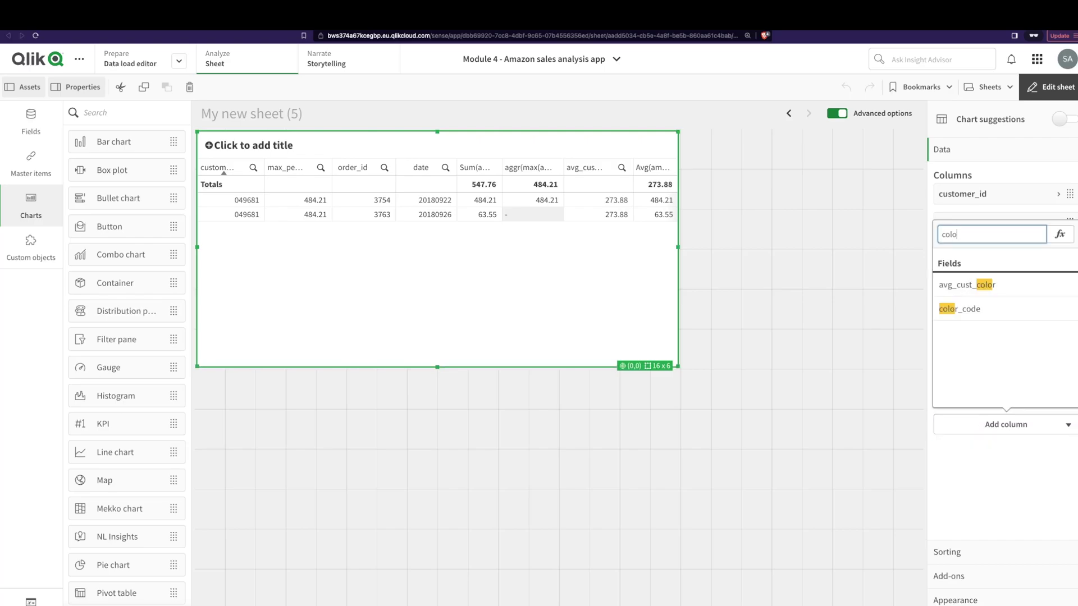
pyautogui.click(975, 314)
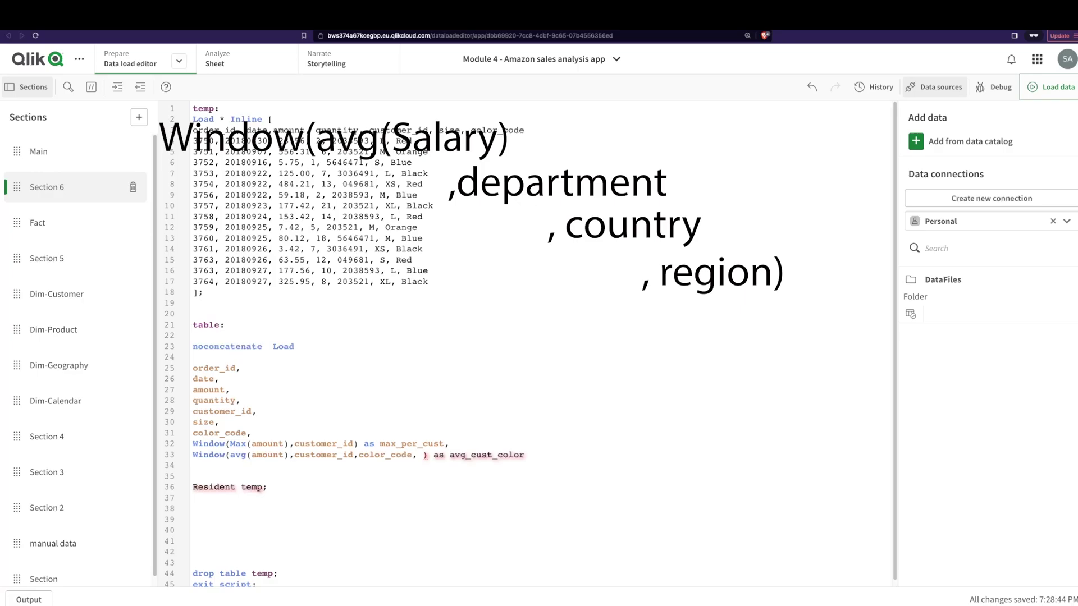
# Fix line 33's stray comma and duplicate the avg_cust_color line, adding = 'Red' after color_code.
pyautogui.press('BackSpace')
pyautogui.press('BackSpace')
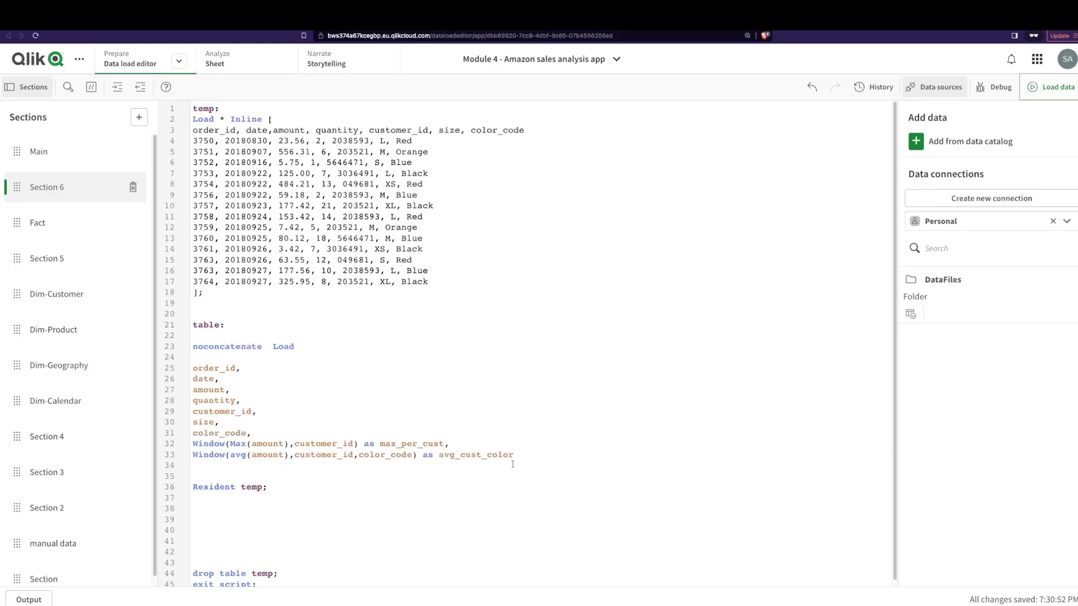
pyautogui.write(', Window(avg(amount),customer_id,color_code) as avg_cust_color')
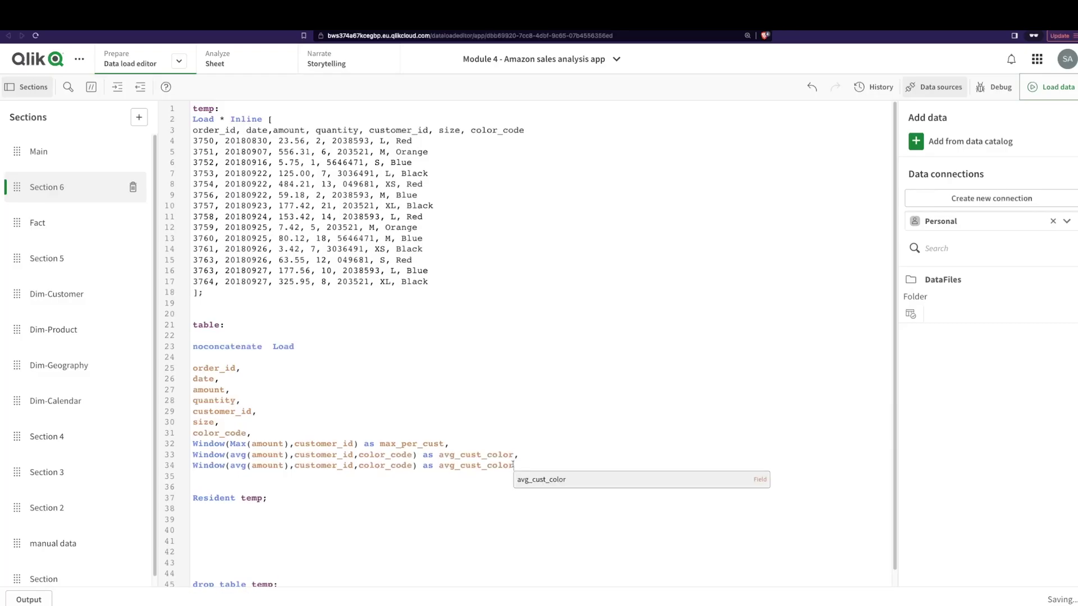
pyautogui.press('Escape')
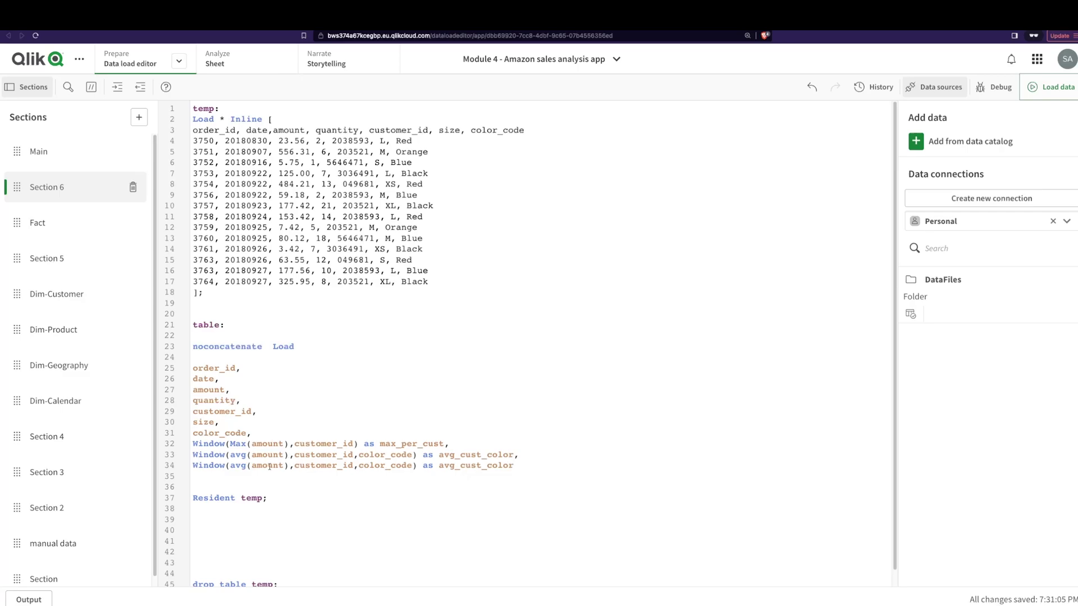
pyautogui.click(413, 466)
pyautogui.write("= 'Red")
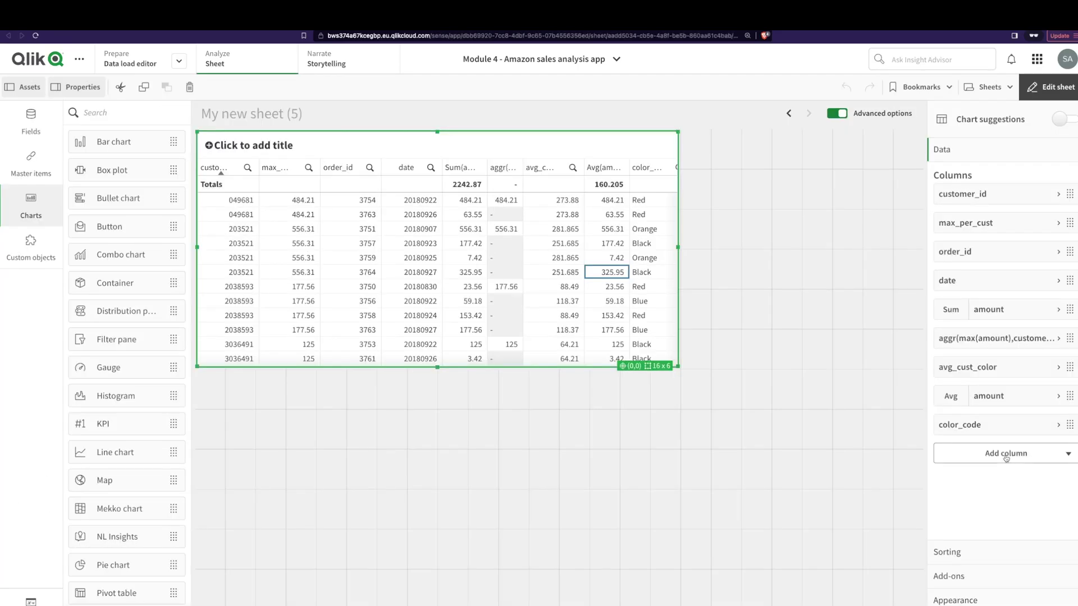
# Add avg_cust_color_red as a dimension column and view the updated table.
pyautogui.click(1006, 456)
pyautogui.click(997, 487)
pyautogui.click(975, 434)
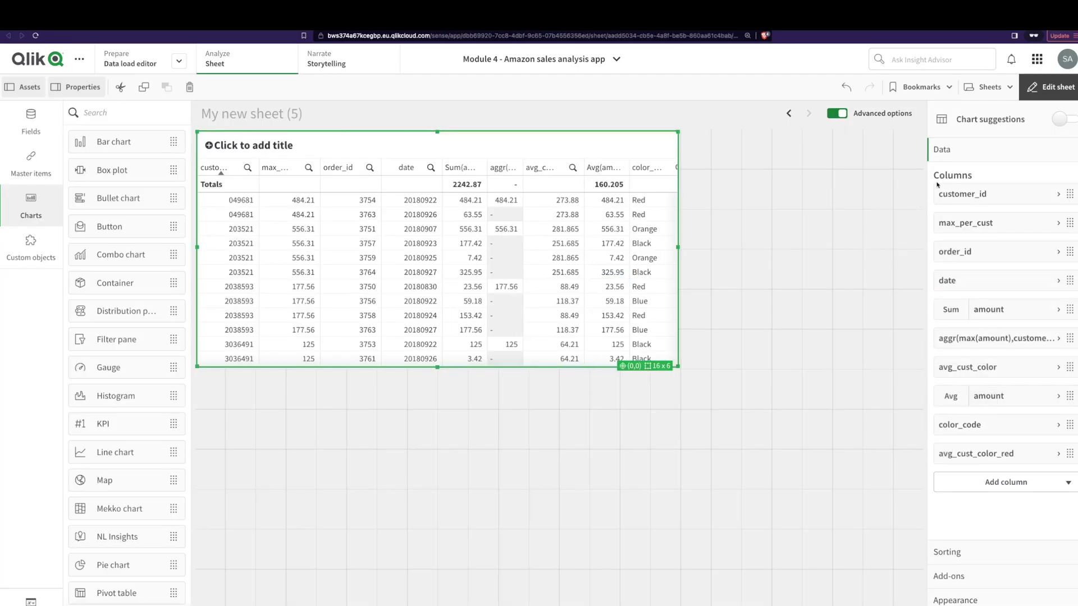
pyautogui.click(1050, 87)
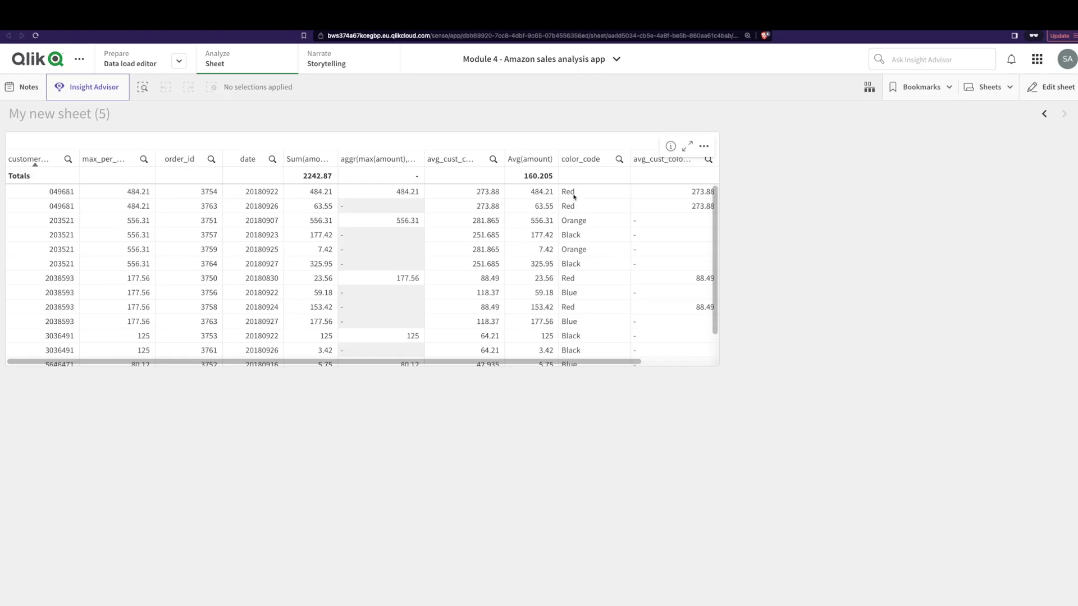
pyautogui.scroll(-2, 644, 240)
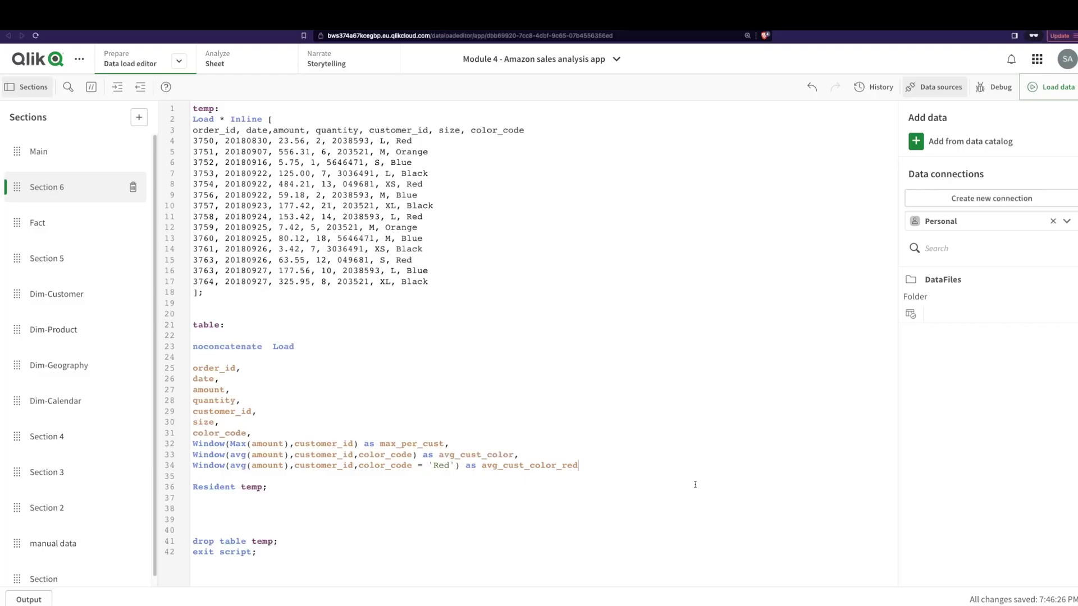
# Write the customer_status line: 'Top customer' when Window max amount exceeds 500, else 'Medium customer'.
pyautogui.press('Escape')
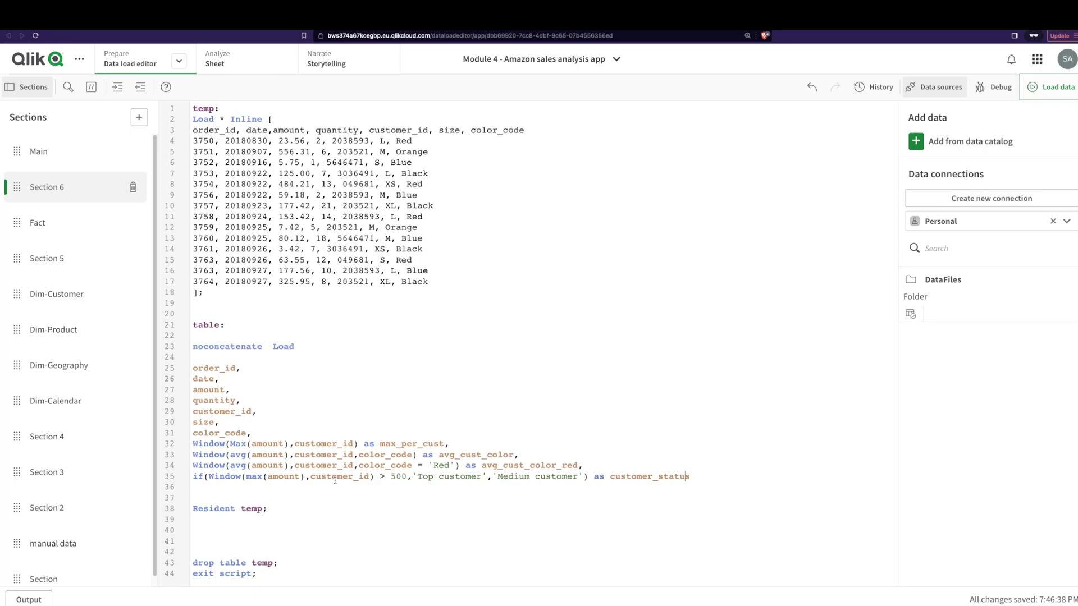